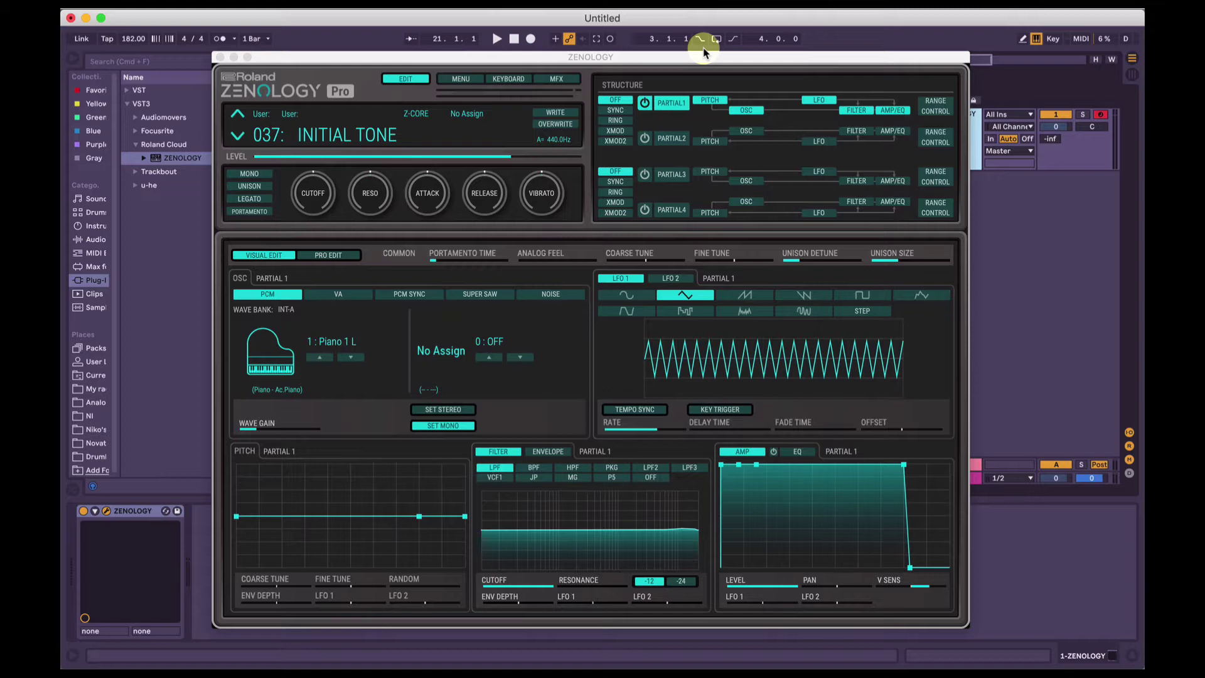
# Step: Load the INITIAL TONE patch and switch Partial 1's oscillator to a VA saw wave
pyautogui.click(696, 54)
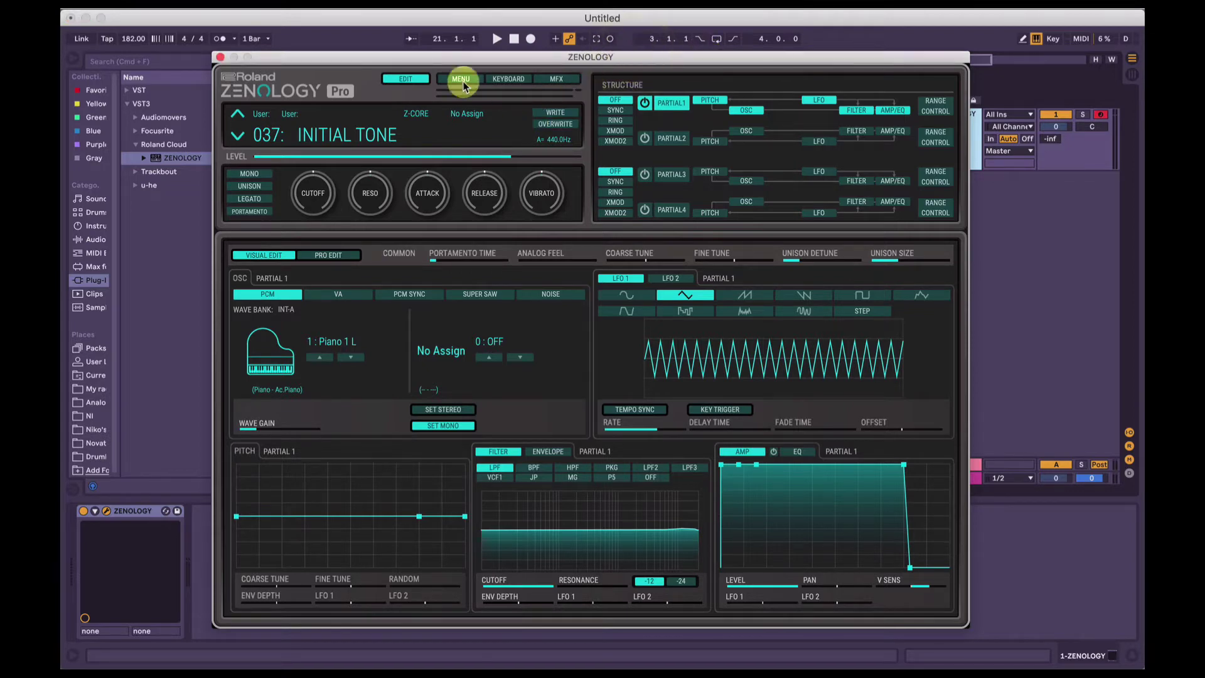
pyautogui.click(338, 141)
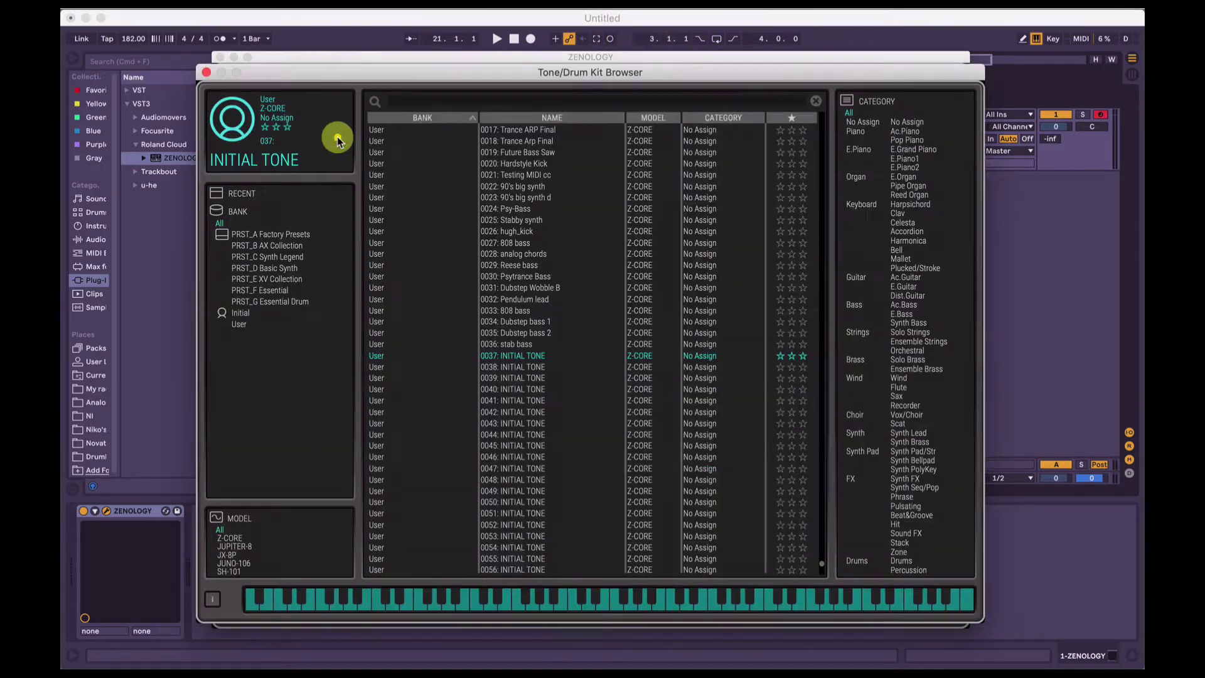
pyautogui.click(231, 215)
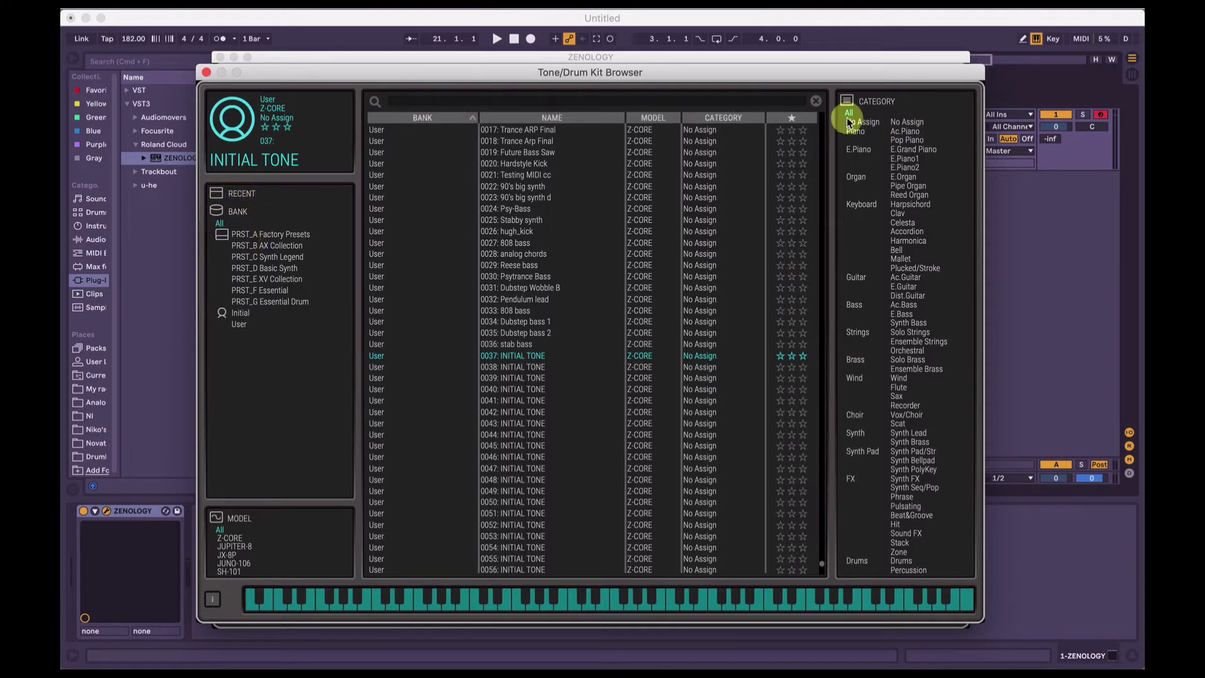
pyautogui.click(533, 353)
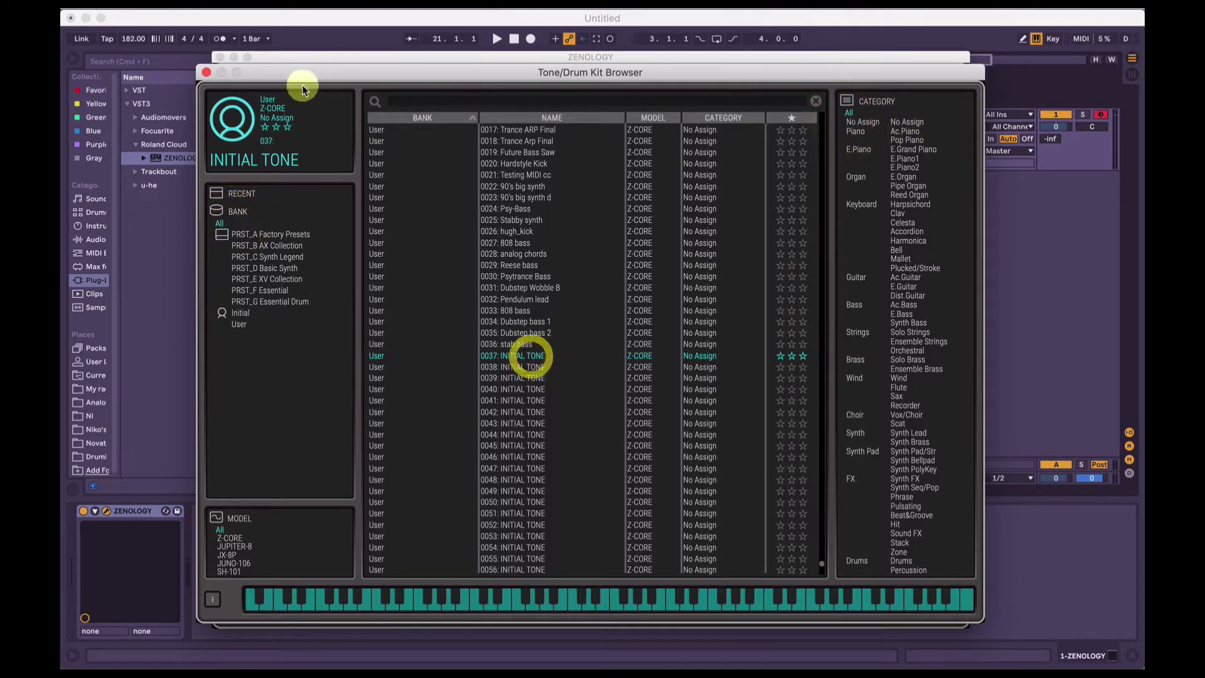
pyautogui.click(205, 73)
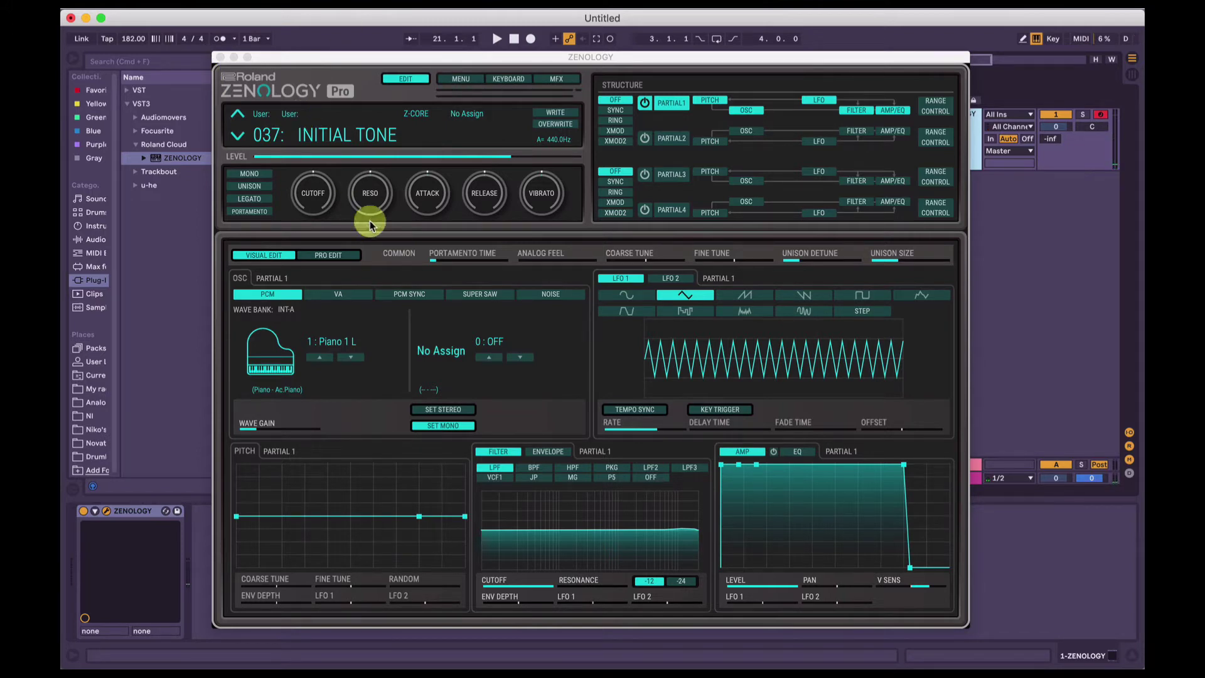
pyautogui.click(337, 295)
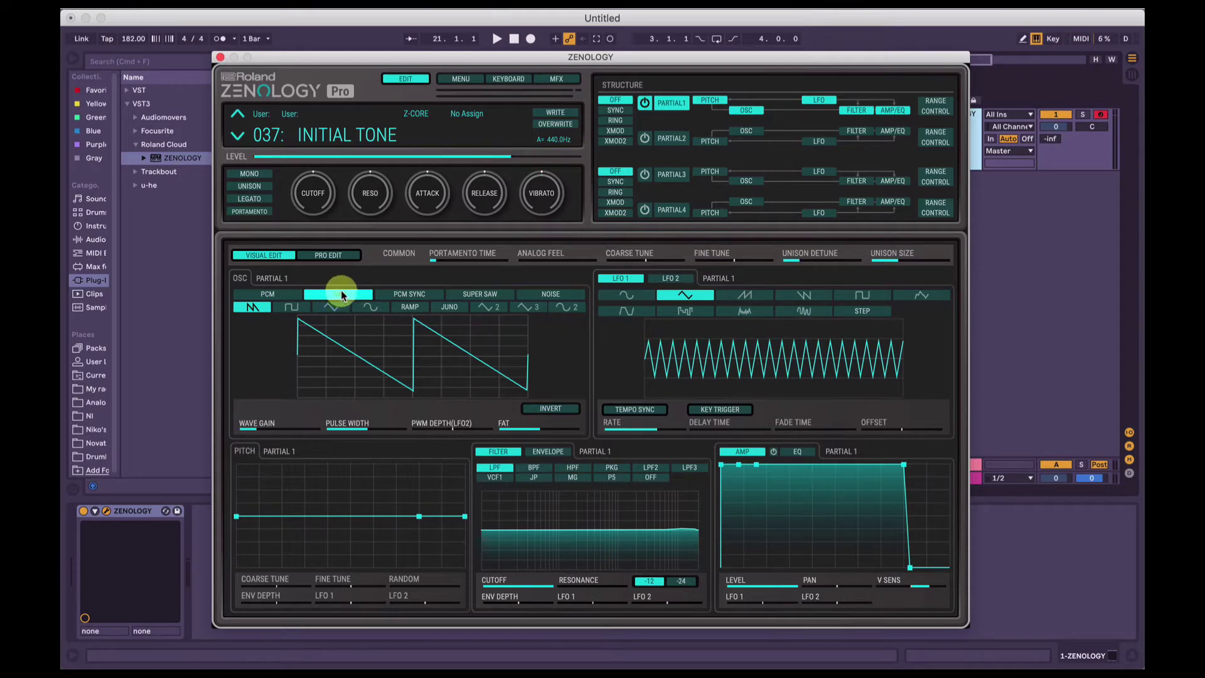
pyautogui.click(253, 307)
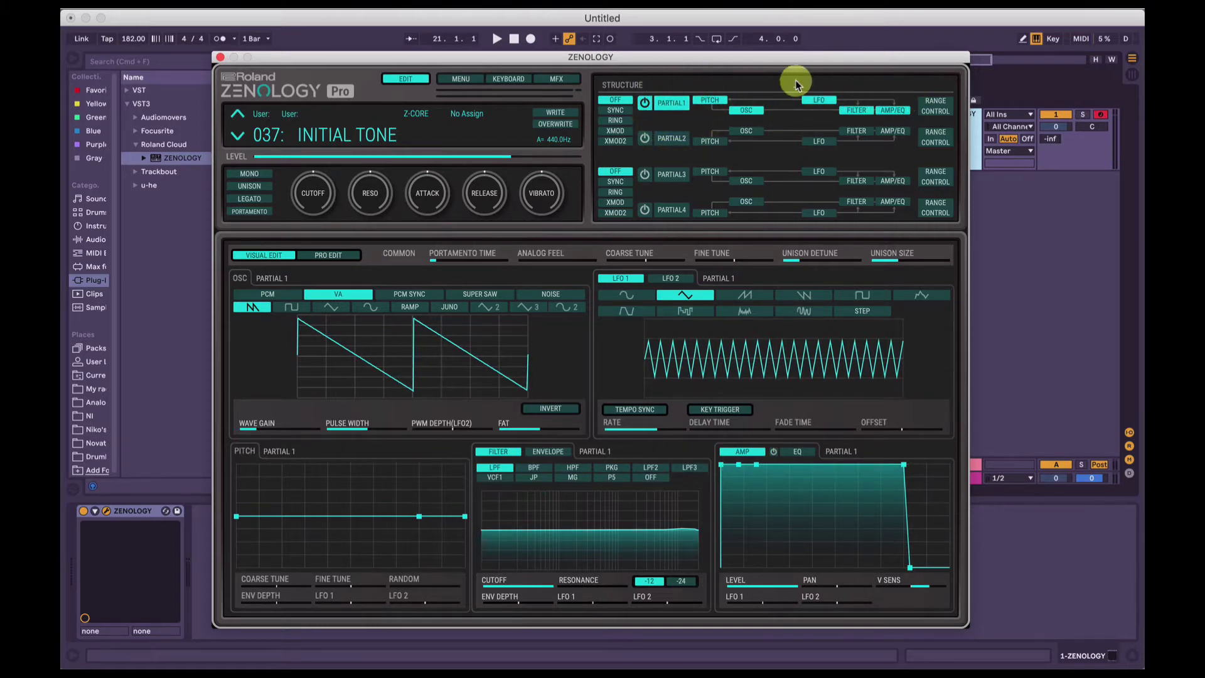
# Step: Show the AMP/EQ envelopes for all partials and reshape Partial 1's envelope, ending with sustain at full level
pyautogui.click(886, 111)
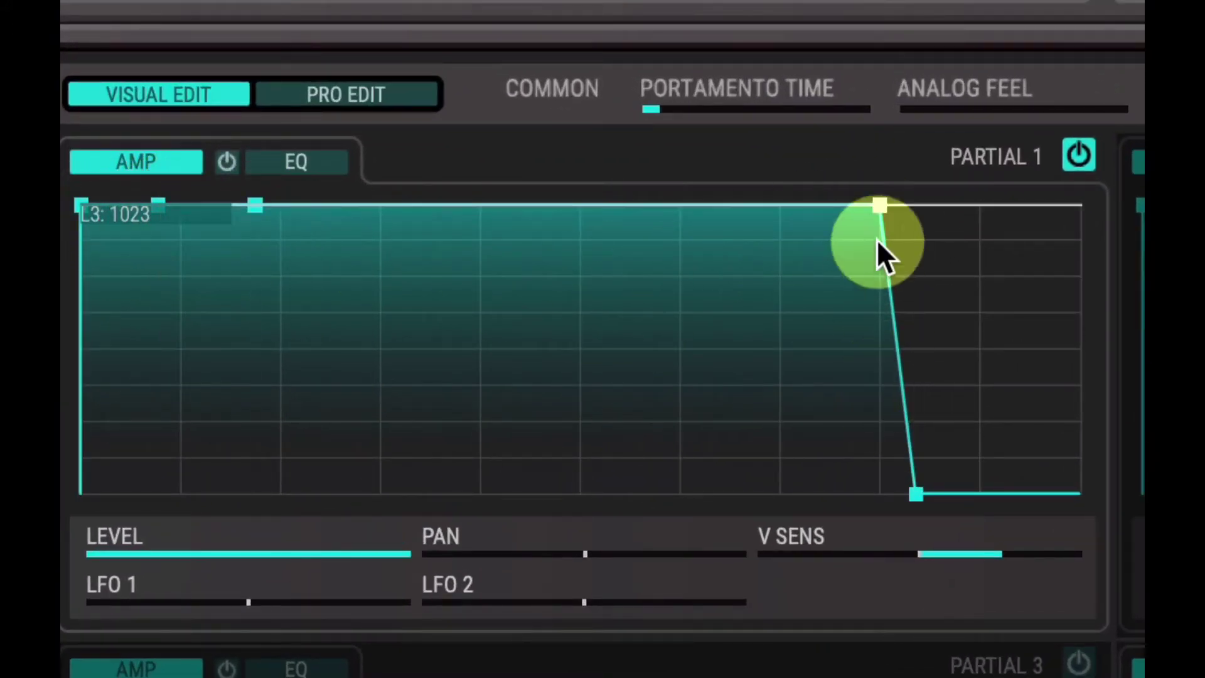
pyautogui.moveTo(878, 221); pyautogui.dragTo(874, 295)
pyautogui.moveTo(188, 227); pyautogui.dragTo(102, 281)
pyautogui.click(221, 295)
pyautogui.moveTo(220, 292); pyautogui.dragTo(141, 350)
pyautogui.moveTo(81, 202)
pyautogui.mouseDown()
pyautogui.moveTo(119, 202)
pyautogui.moveTo(81, 204)
pyautogui.mouseUp()
pyautogui.moveTo(102, 301); pyautogui.dragTo(111, 153)
pyautogui.moveTo(136, 353); pyautogui.dragTo(155, 120)
pyautogui.moveTo(101, 205); pyautogui.dragTo(157, 194)
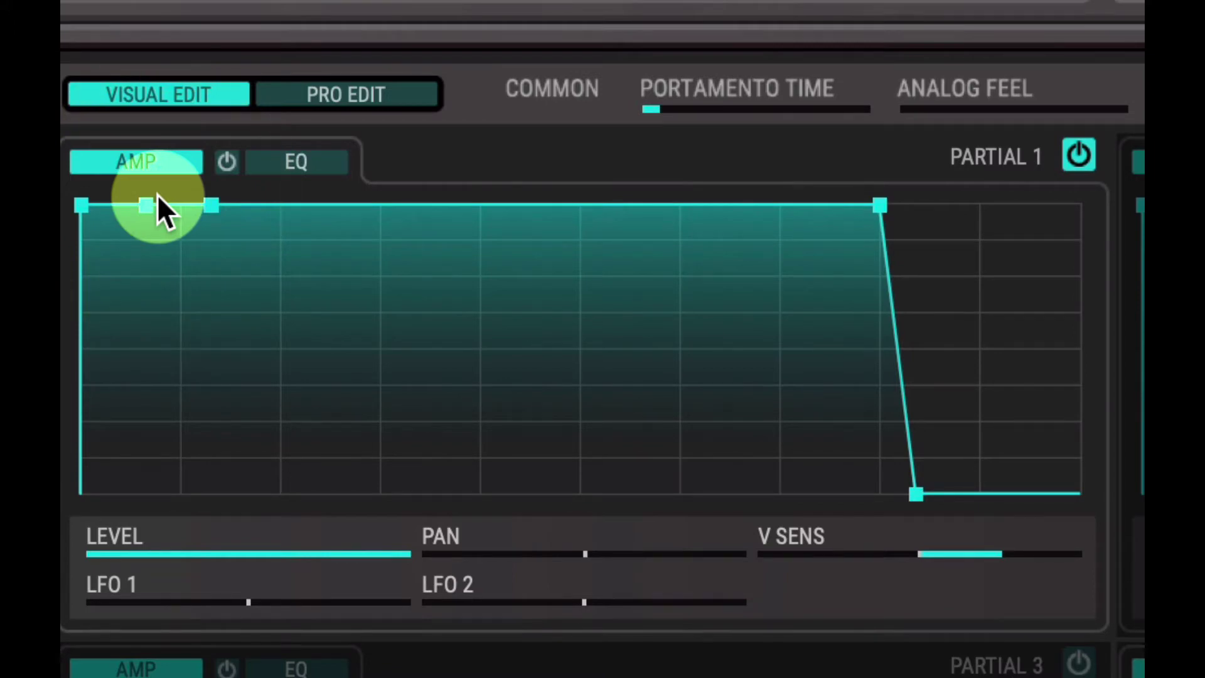
# Step: Check Partial 1's envelope point values and pull the release end point slightly left
pyautogui.moveTo(157, 194); pyautogui.dragTo(78, 491)
pyautogui.click(120, 210)
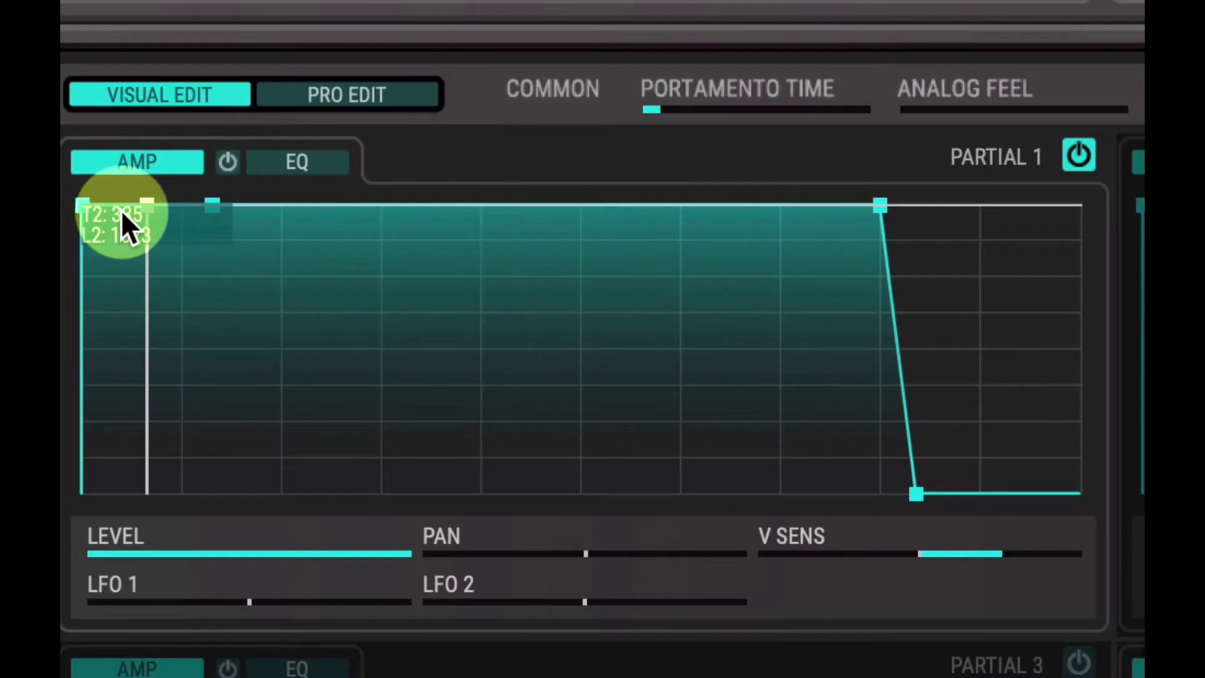
pyautogui.click(217, 210)
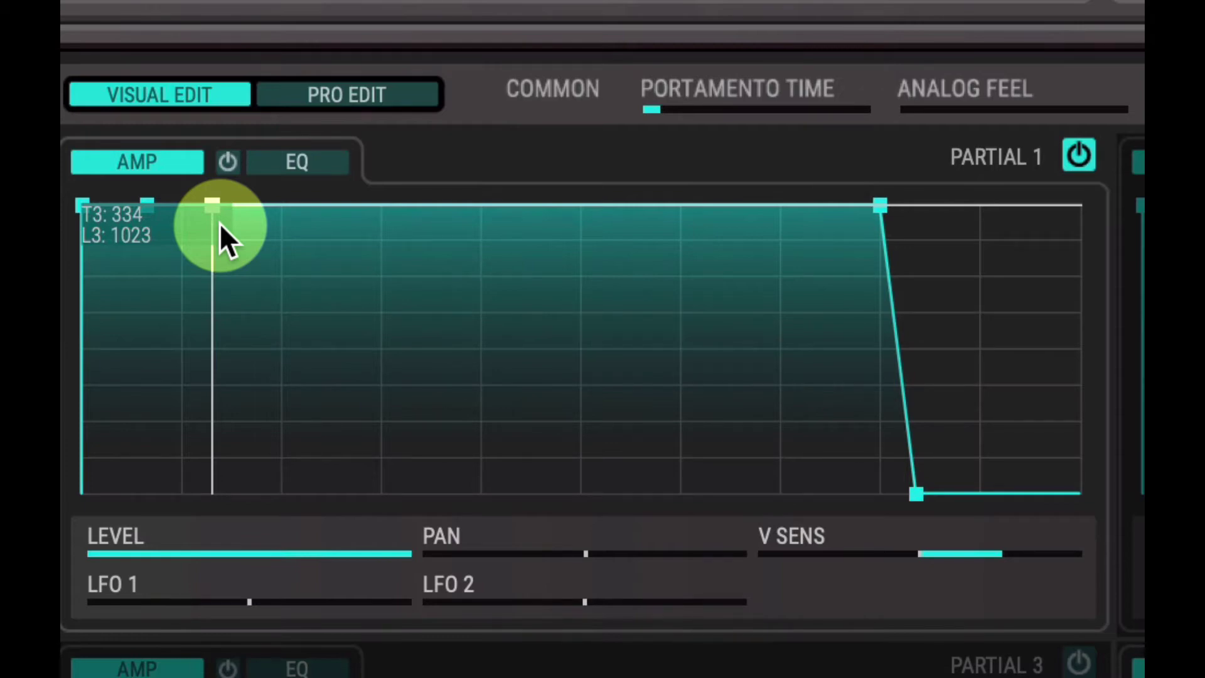
pyautogui.moveTo(904, 495)
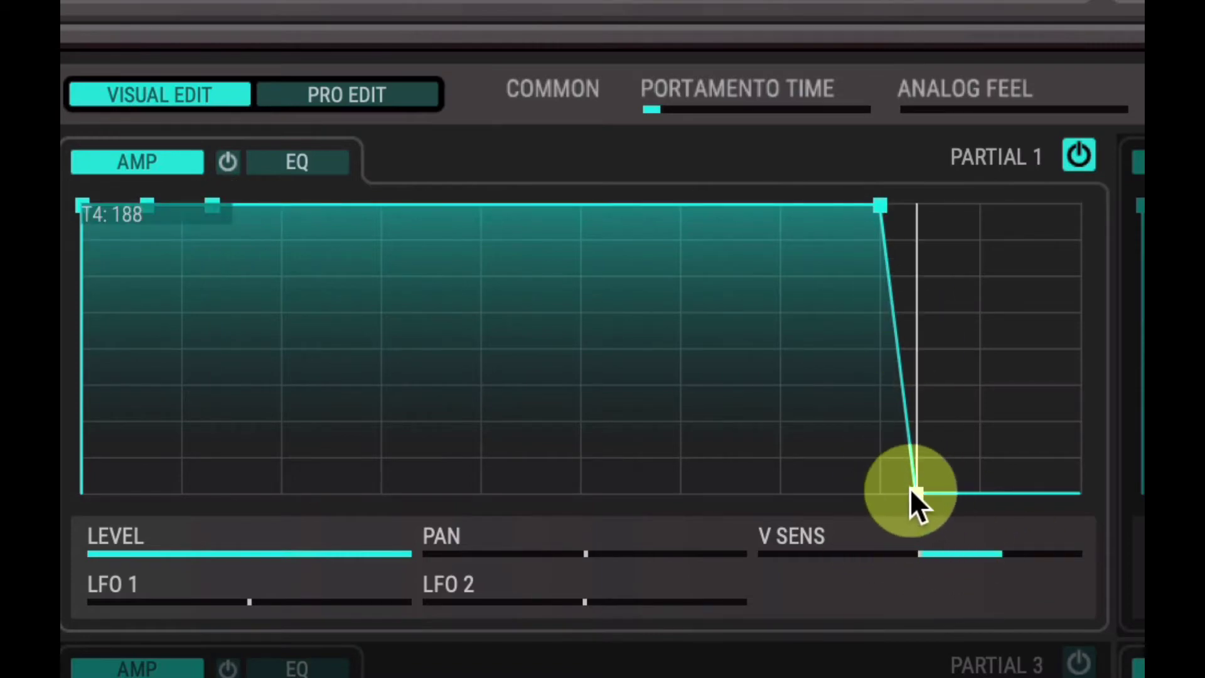
pyautogui.moveTo(909, 489); pyautogui.dragTo(903, 495)
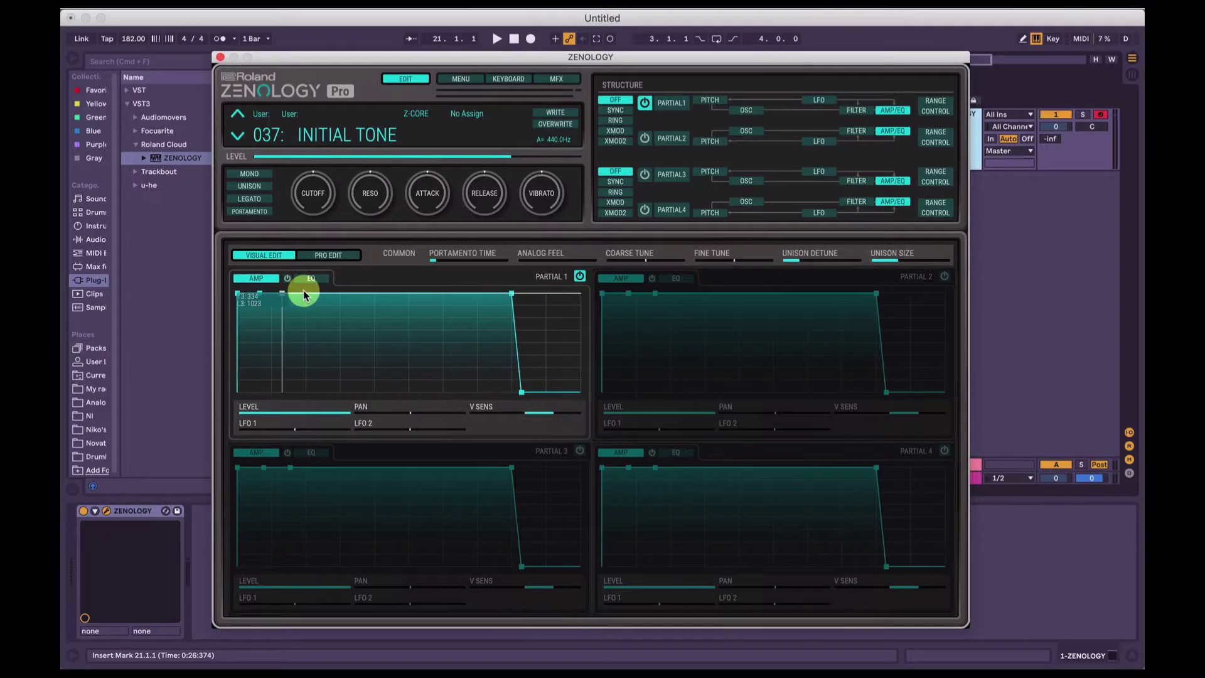
pyautogui.moveTo(91, 254)
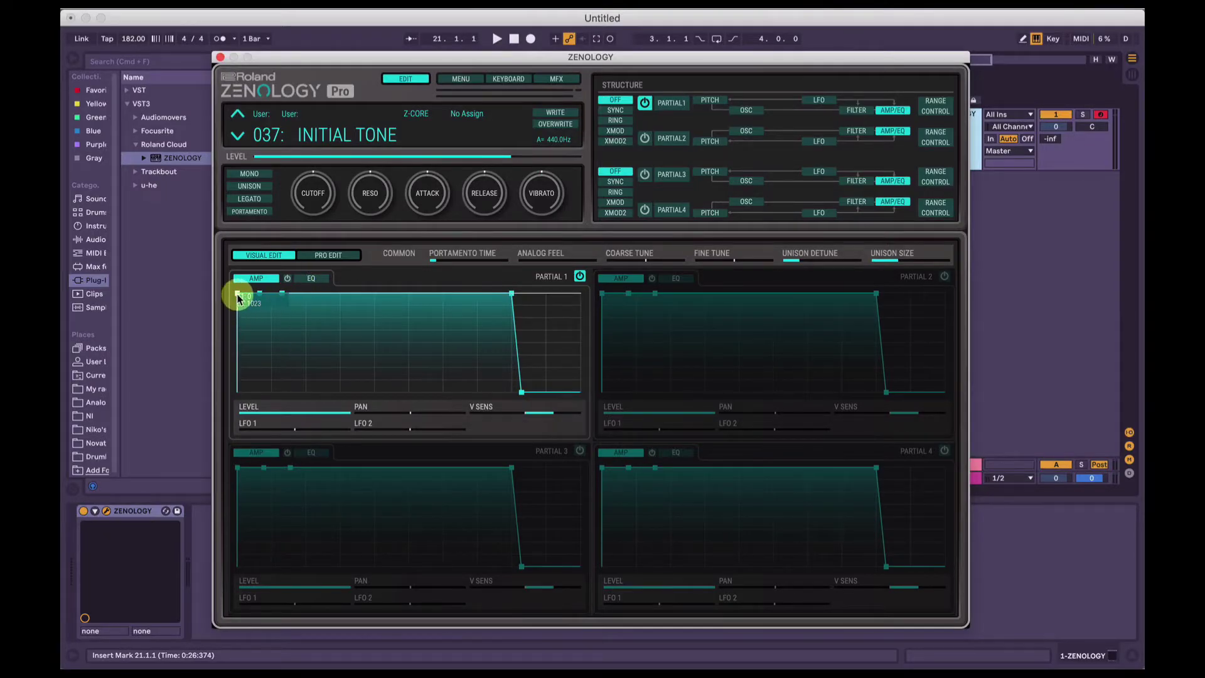
pyautogui.click(258, 298)
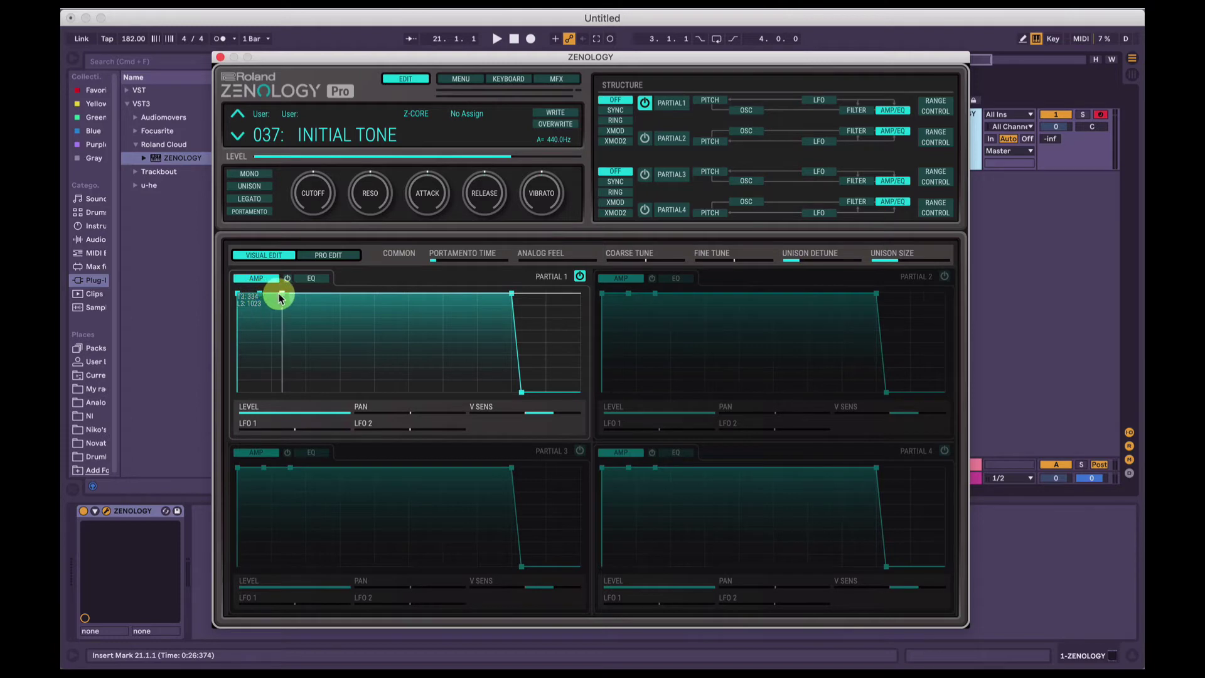
# Step: Briefly lower Partial 1's sustain, restore it to full, and confirm the release at T4 151
pyautogui.click(514, 294)
pyautogui.moveTo(512, 294); pyautogui.dragTo(510, 229)
pyautogui.click(520, 392)
pyautogui.click(237, 293)
pyautogui.click(261, 295)
pyautogui.click(279, 295)
pyautogui.click(520, 392)
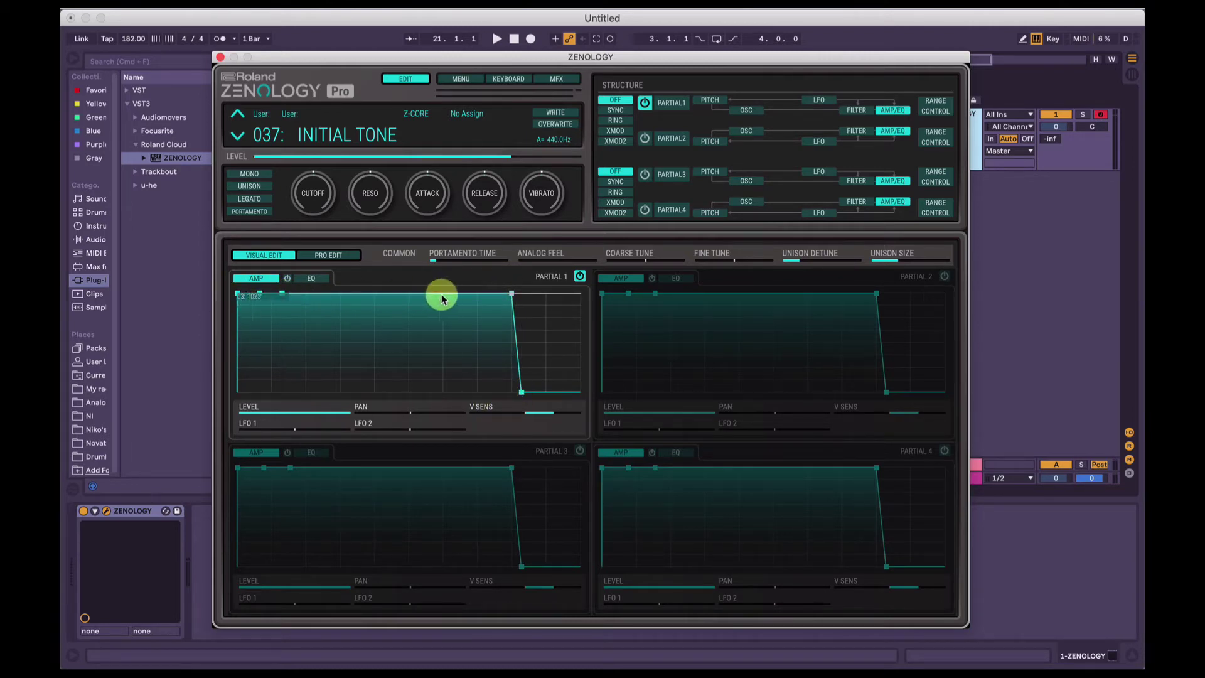
pyautogui.click(257, 300)
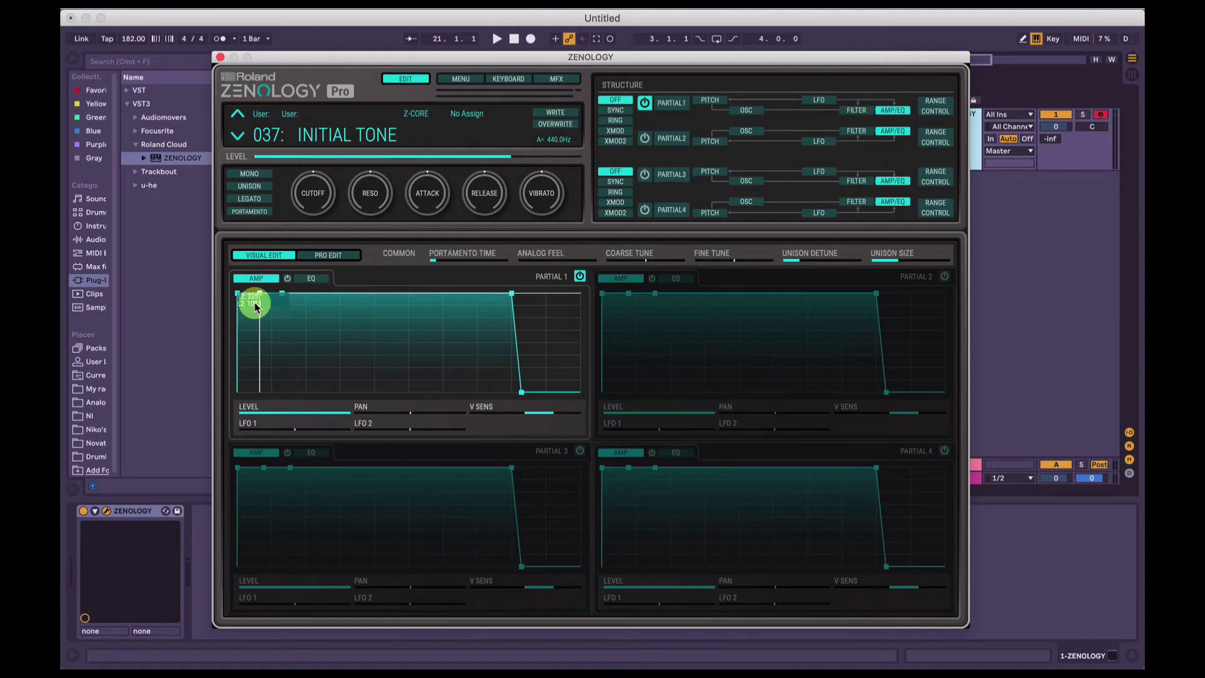
# Step: Turn PARTIAL 1 ADSR SW on in Pro Edit and return to Visual Edit
pyautogui.click(339, 255)
pyautogui.click(268, 278)
pyautogui.scroll(-1, 350, 345)
pyautogui.scroll(-12, 350, 345)
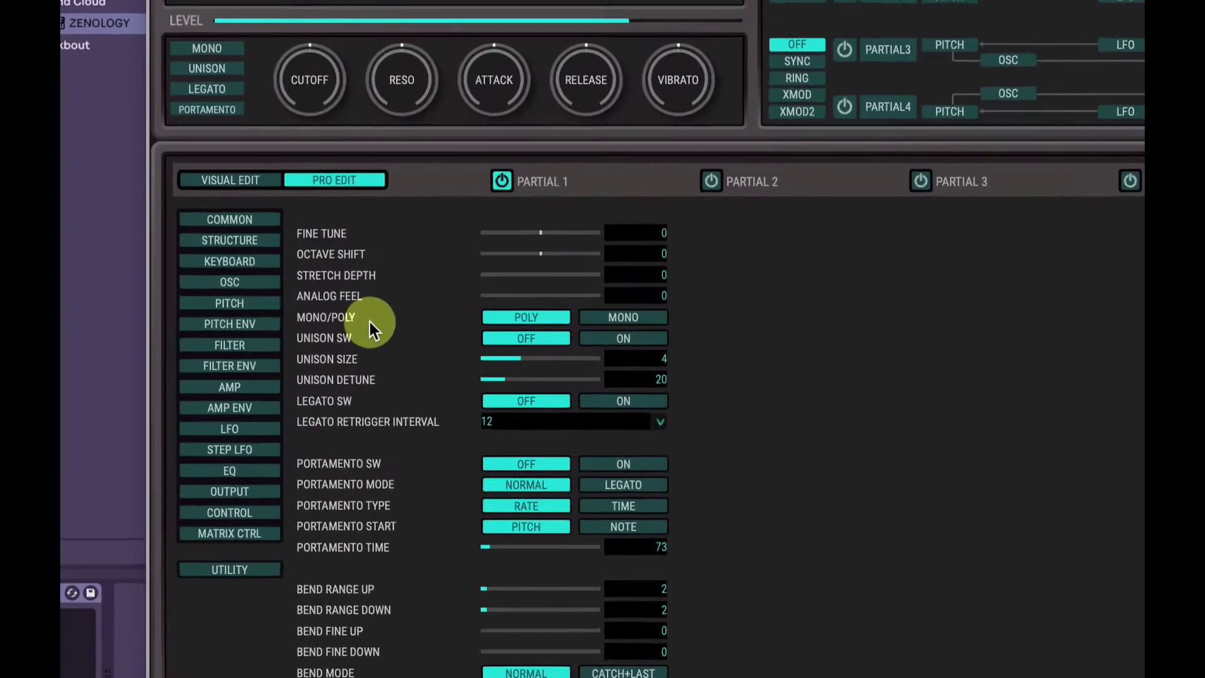
pyautogui.scroll(-4, 404, 280)
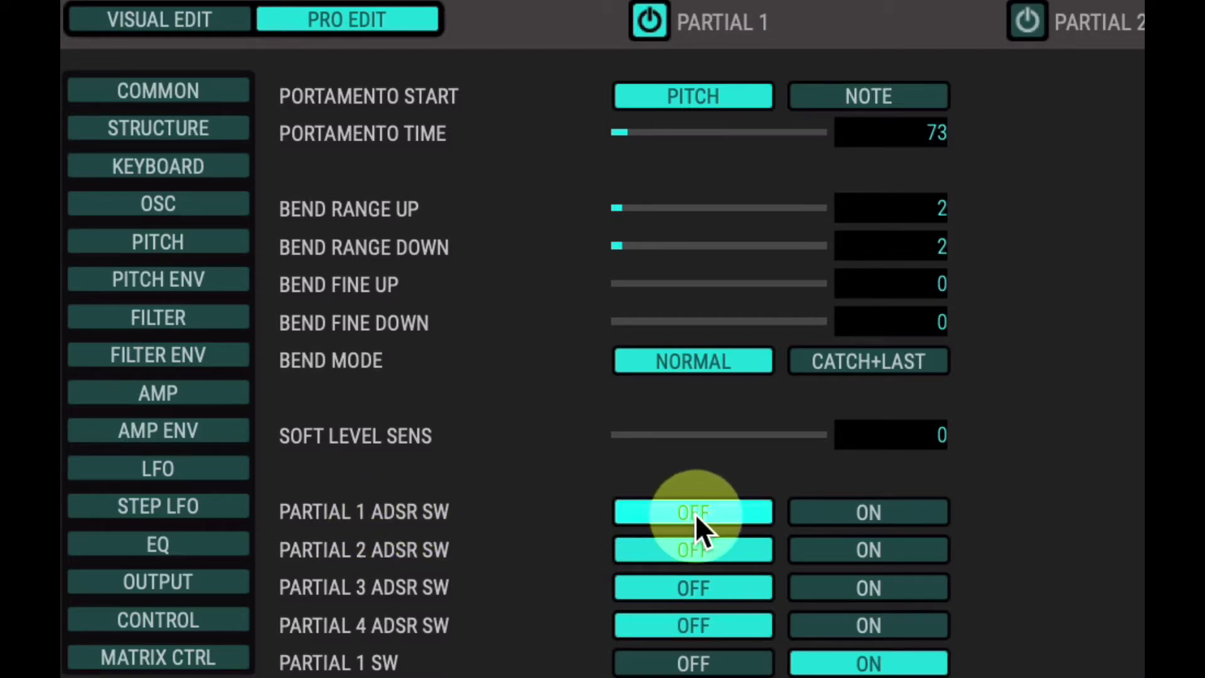
pyautogui.click(197, 12)
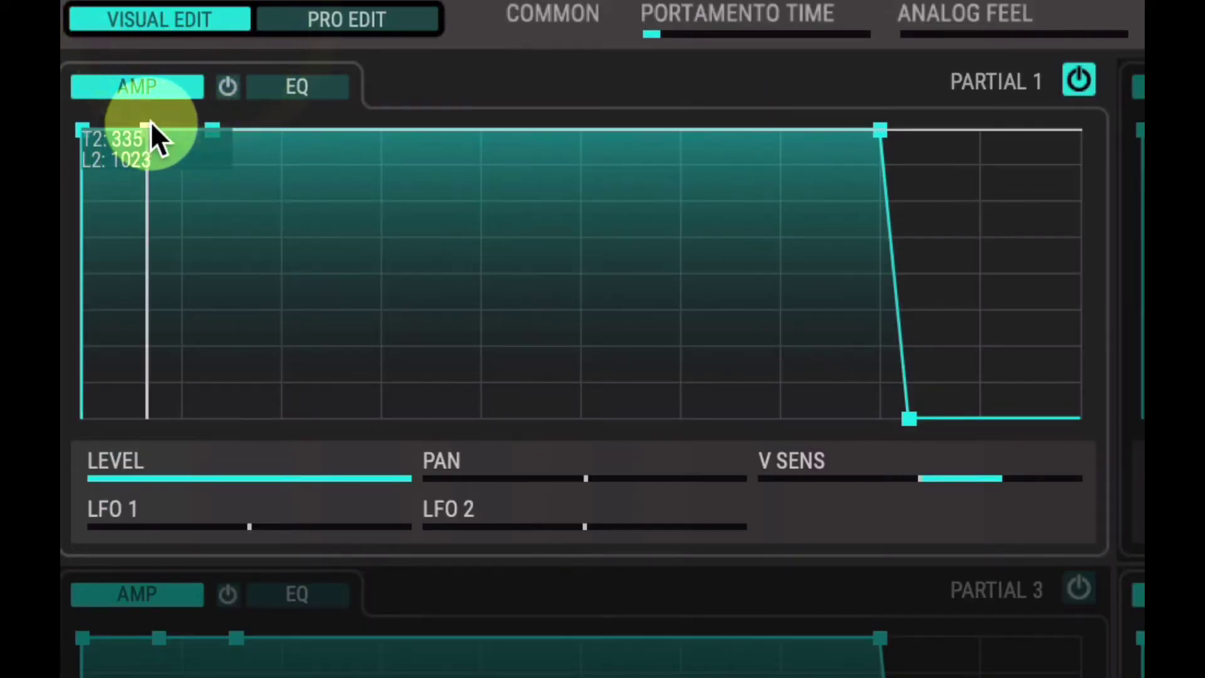
pyautogui.click(308, 19)
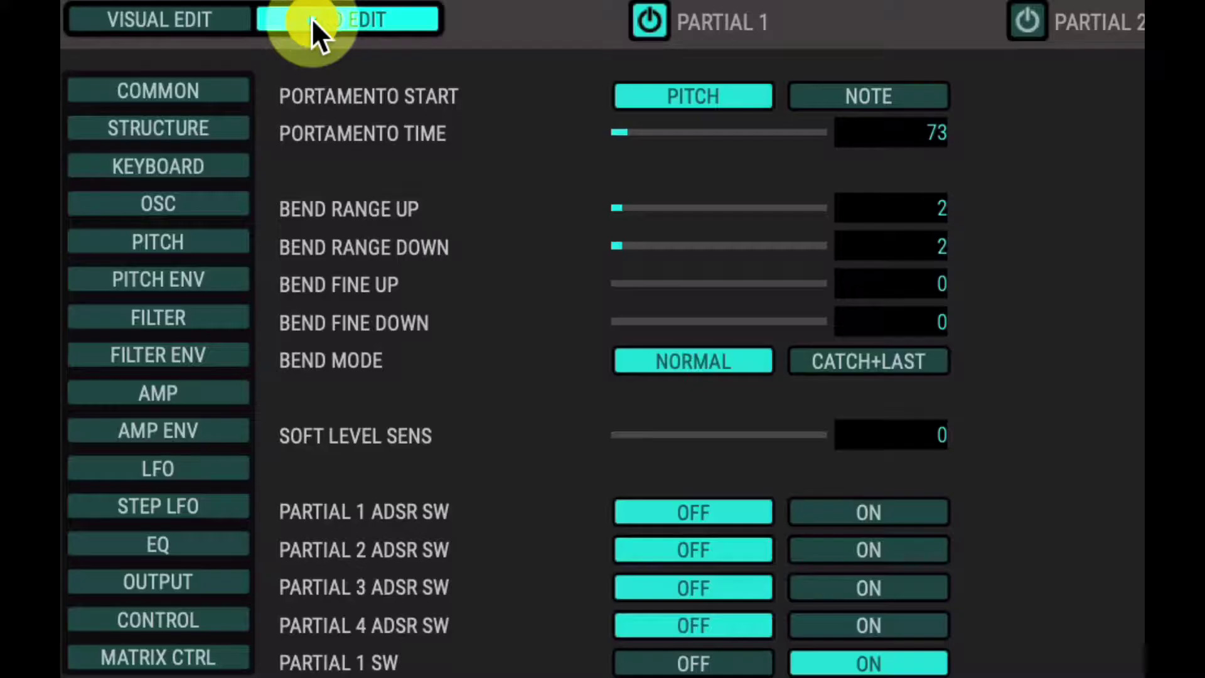
pyautogui.click(829, 511)
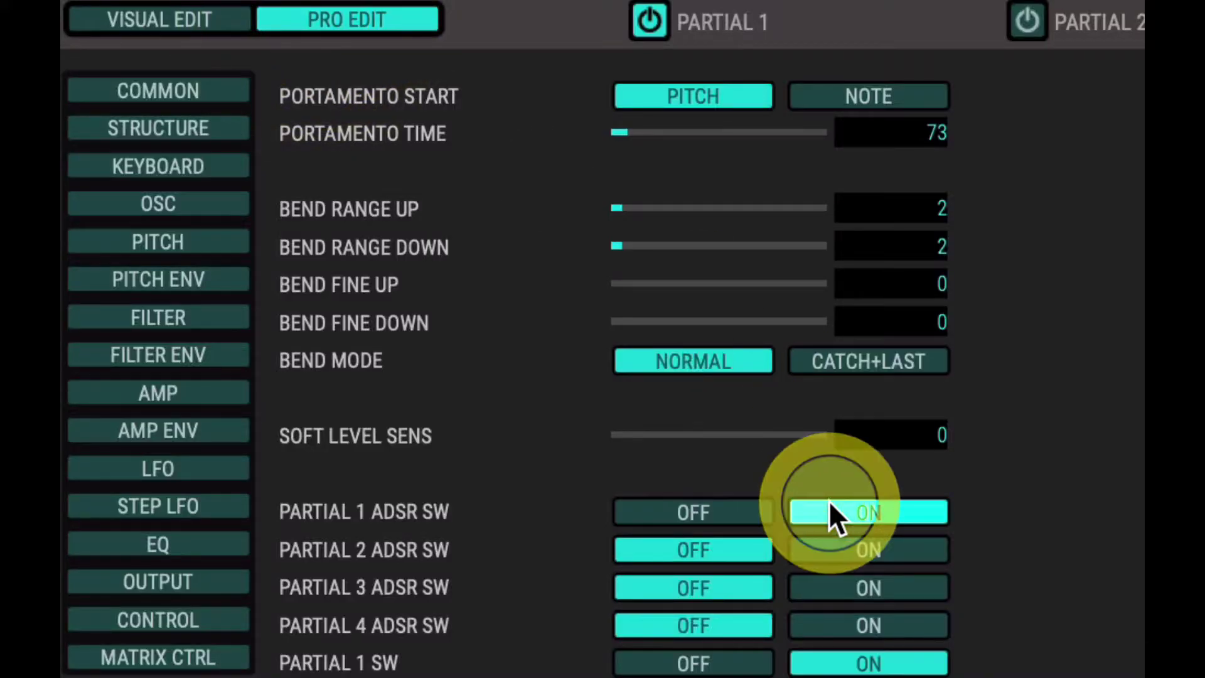
pyautogui.click(179, 19)
# Step: Drag Partial 1's envelope handles to attack about 18, sustain about 751, release 486
pyautogui.click(78, 133)
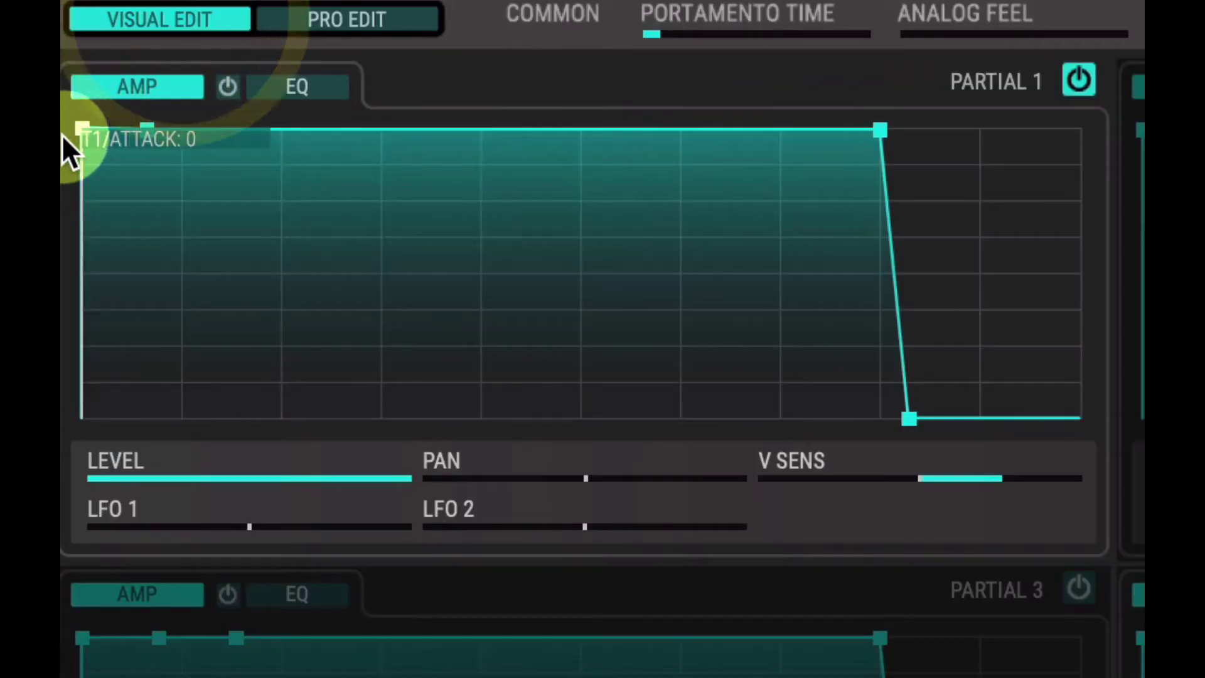
pyautogui.moveTo(78, 133); pyautogui.dragTo(170, 201)
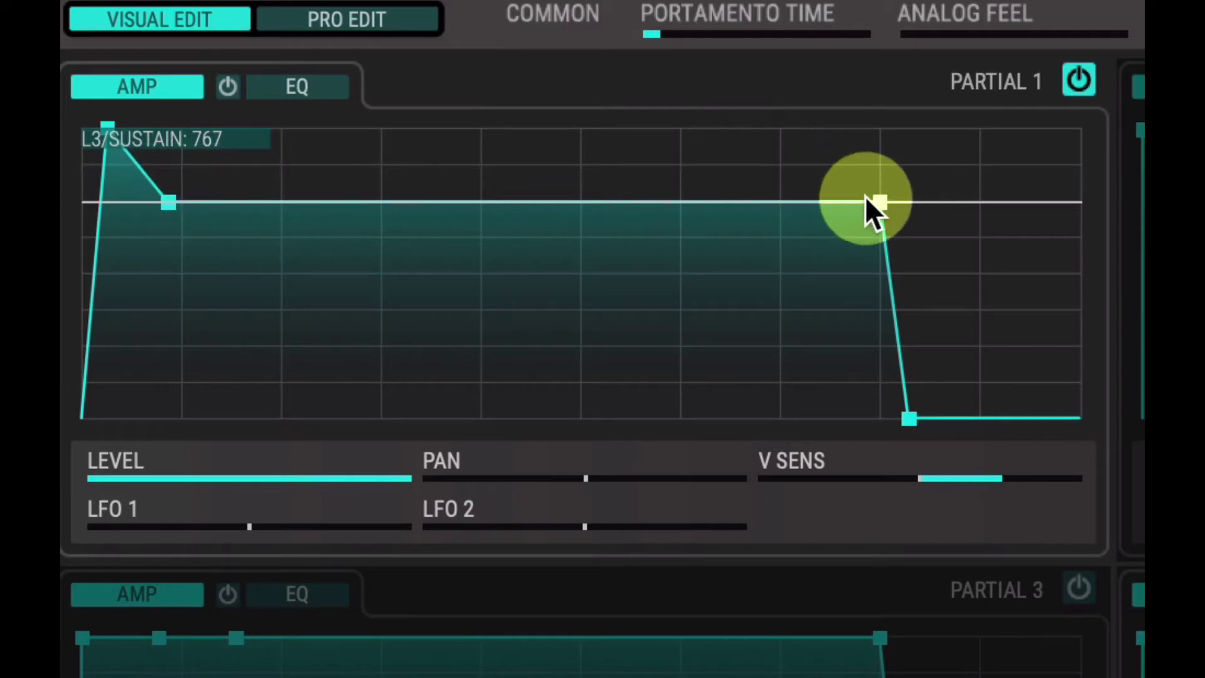
pyautogui.moveTo(879, 202)
pyautogui.mouseDown()
pyautogui.moveTo(874, 228)
pyautogui.moveTo(863, 202)
pyautogui.mouseUp()
pyautogui.moveTo(908, 411); pyautogui.dragTo(954, 415)
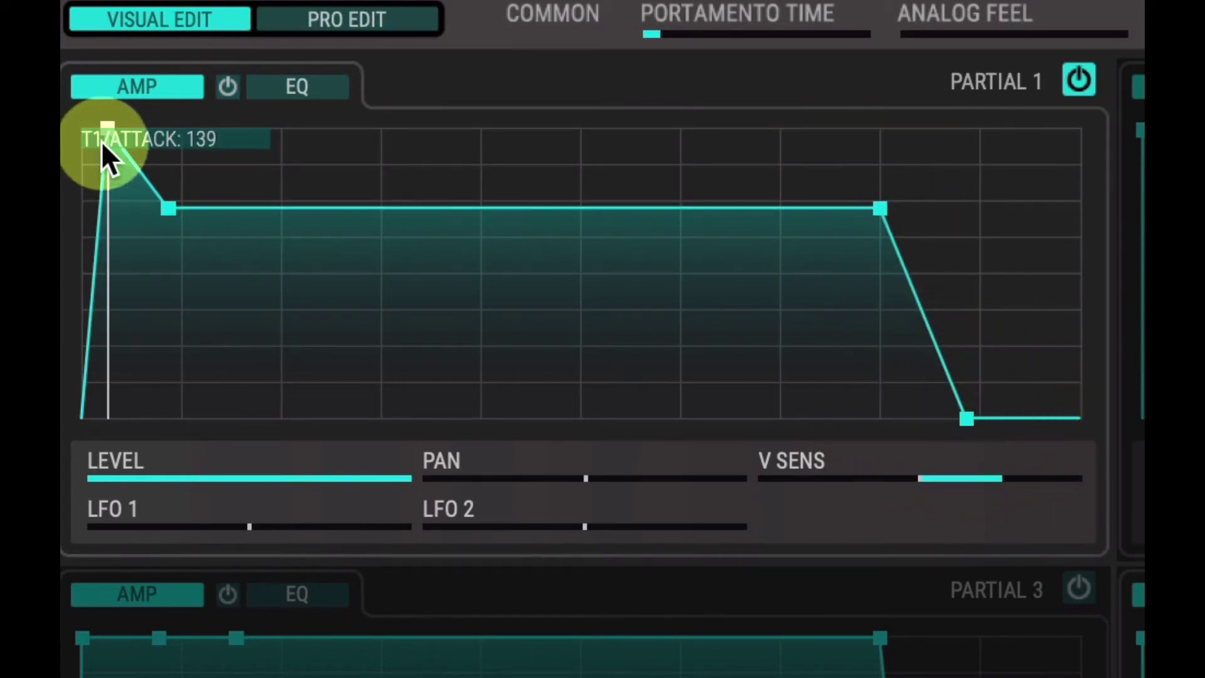
pyautogui.moveTo(102, 138)
pyautogui.mouseDown()
pyautogui.moveTo(85, 138)
pyautogui.moveTo(106, 138)
pyautogui.mouseUp()
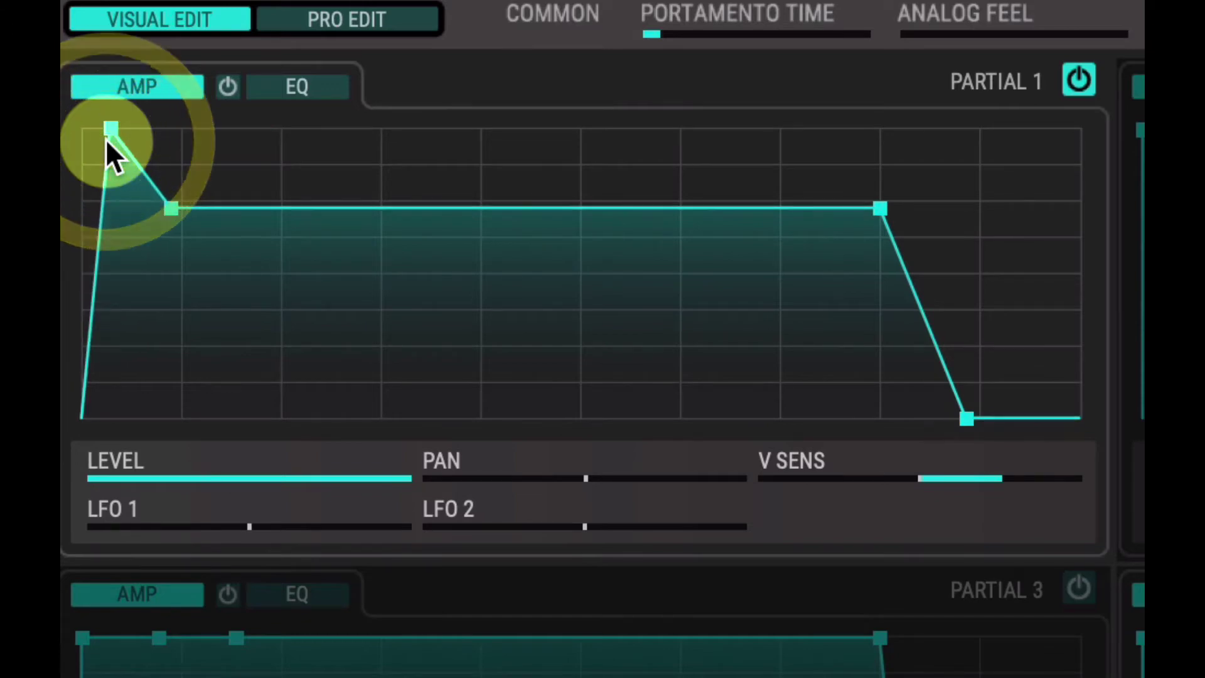
pyautogui.click(399, 9)
# Step: Turn Partial 1's ADSR SW off and drag its amp envelope to zero attack with sustain 624
pyautogui.click(748, 510)
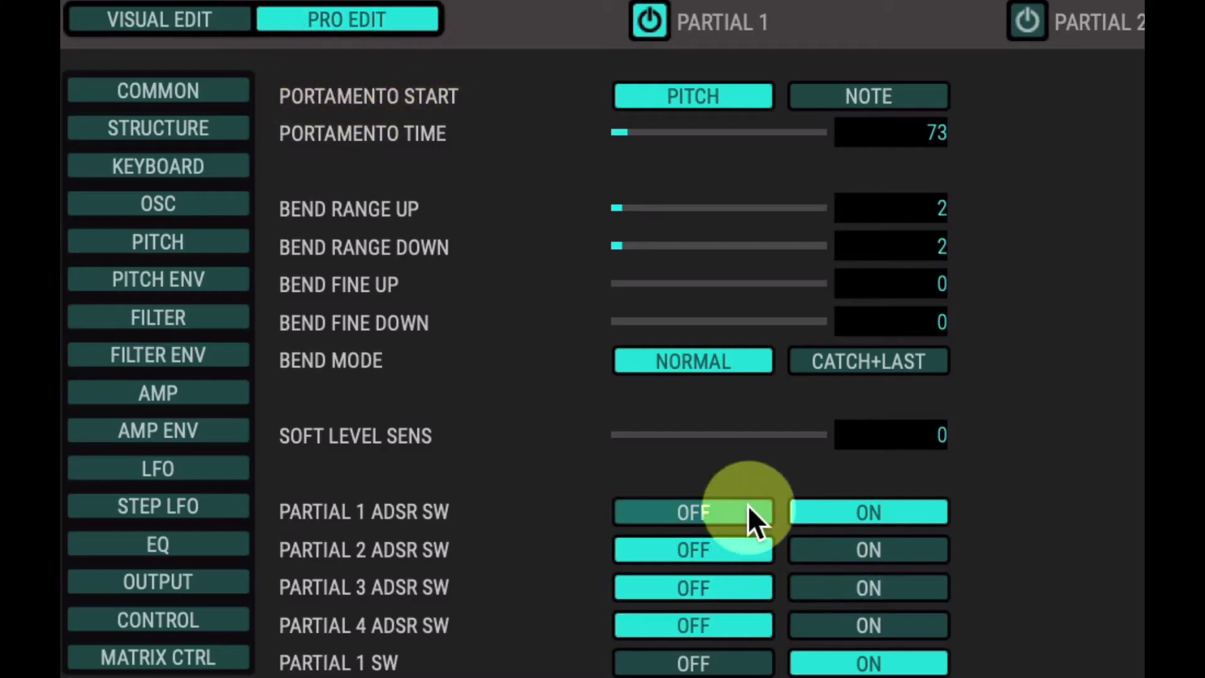
pyautogui.click(175, 19)
pyautogui.moveTo(176, 171); pyautogui.dragTo(66, 160)
pyautogui.moveTo(146, 130); pyautogui.dragTo(175, 244)
pyautogui.moveTo(123, 192); pyautogui.dragTo(116, 217)
pyautogui.click(121, 212)
pyautogui.moveTo(175, 242); pyautogui.dragTo(190, 242)
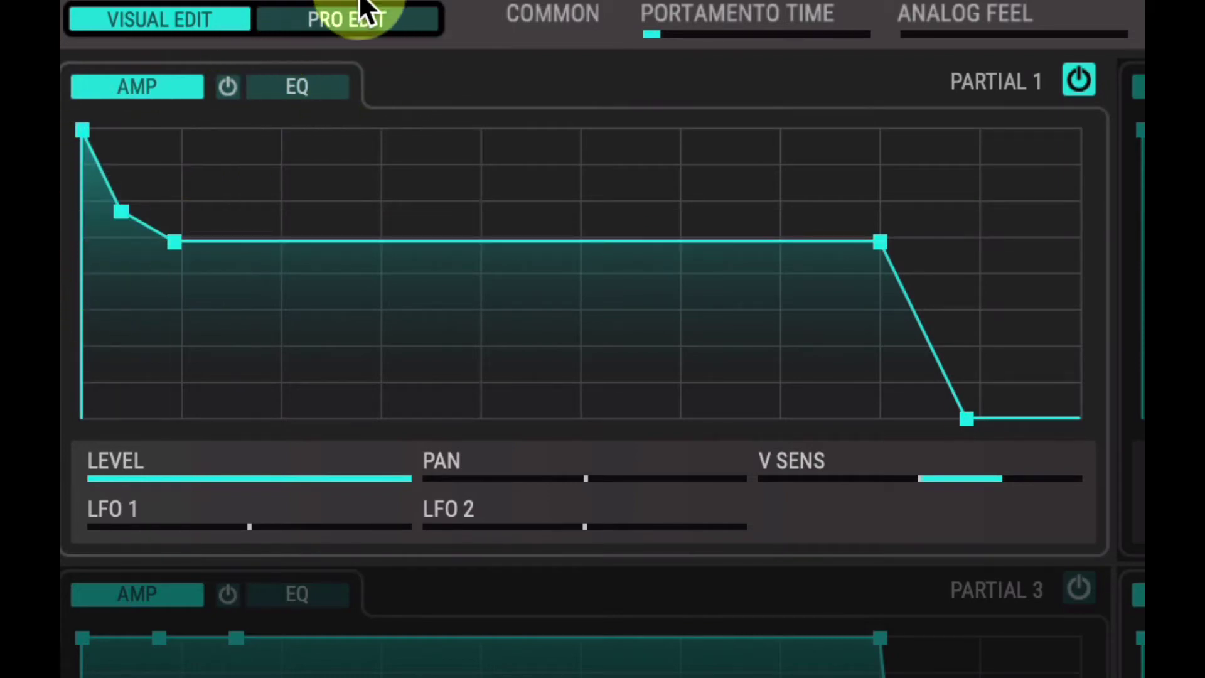
# Step: Confirm Partial 1's ADSR SW stays off, moving between Pro Edit and Visual Edit
pyautogui.click(347, 20)
pyautogui.click(742, 507)
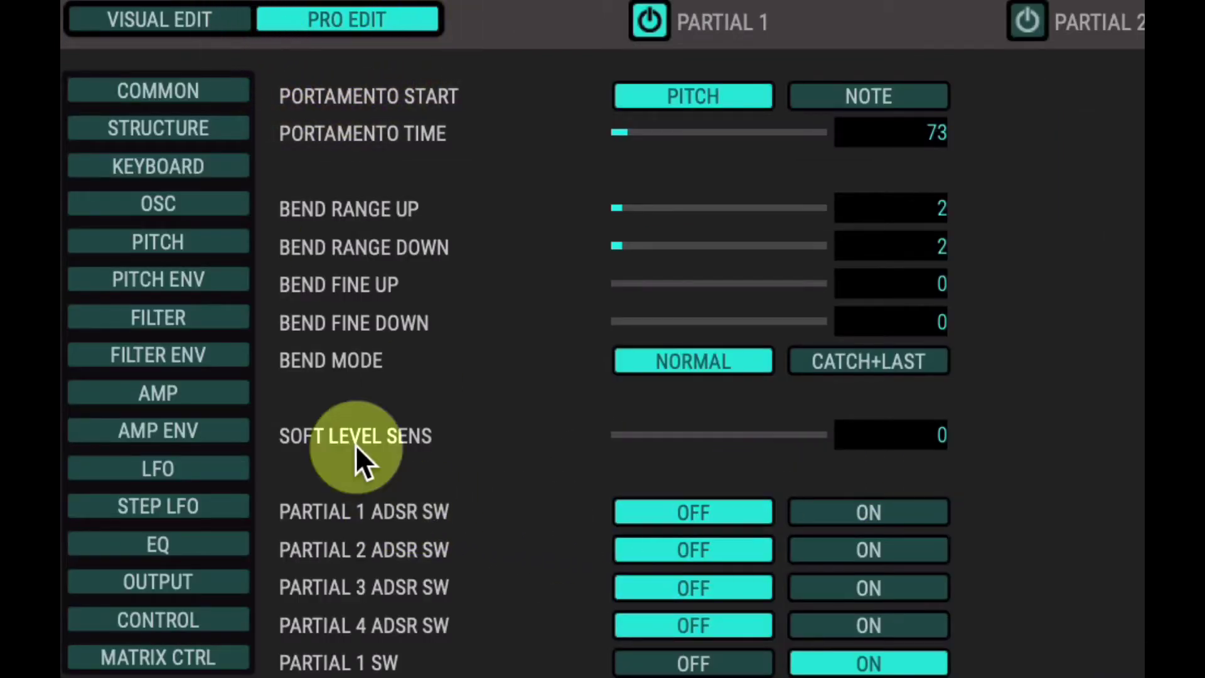
pyautogui.click(136, 22)
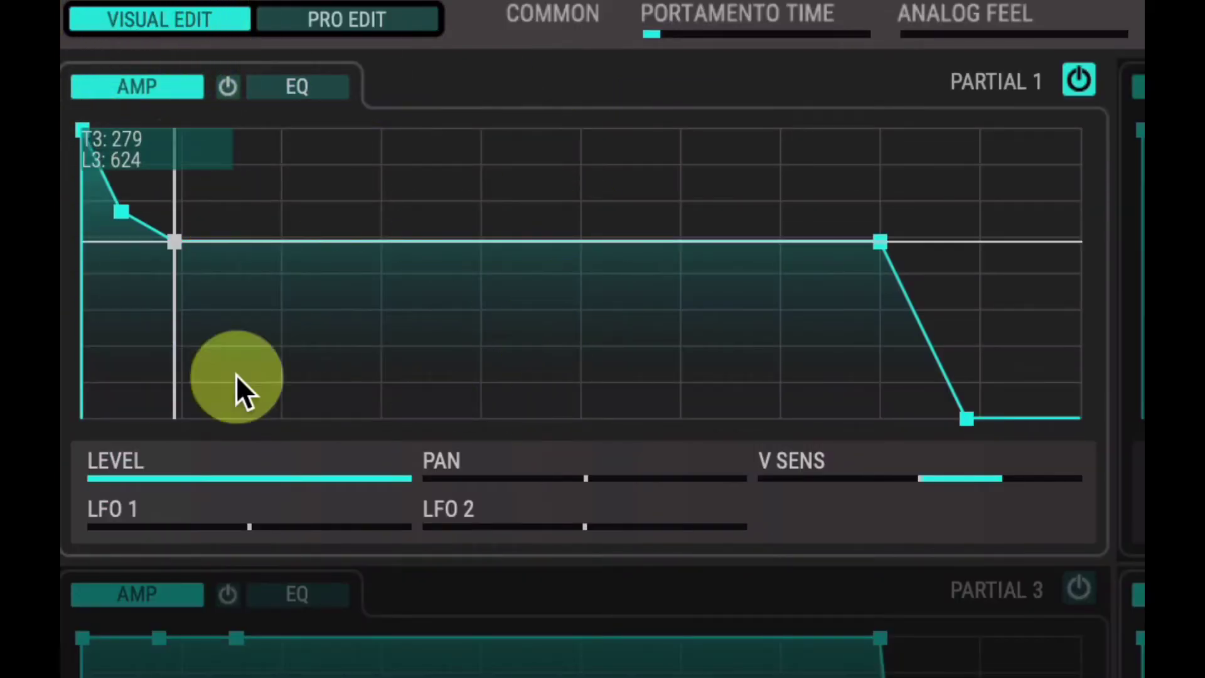
pyautogui.click(349, 26)
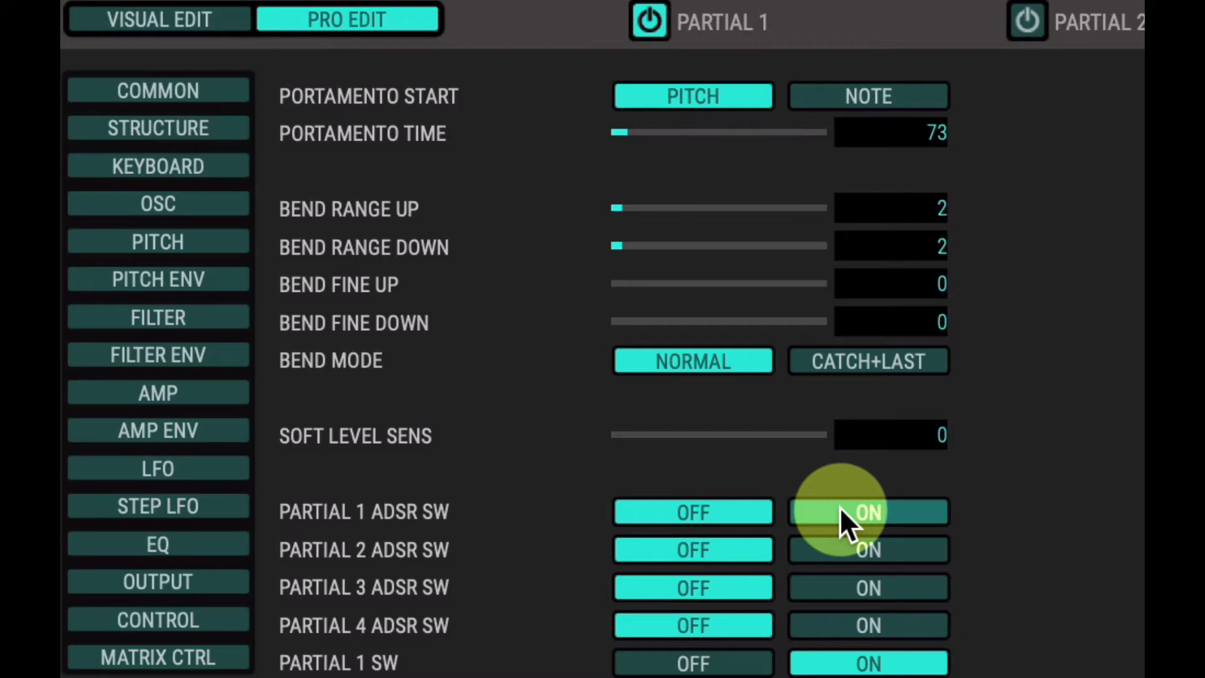
pyautogui.click(129, 21)
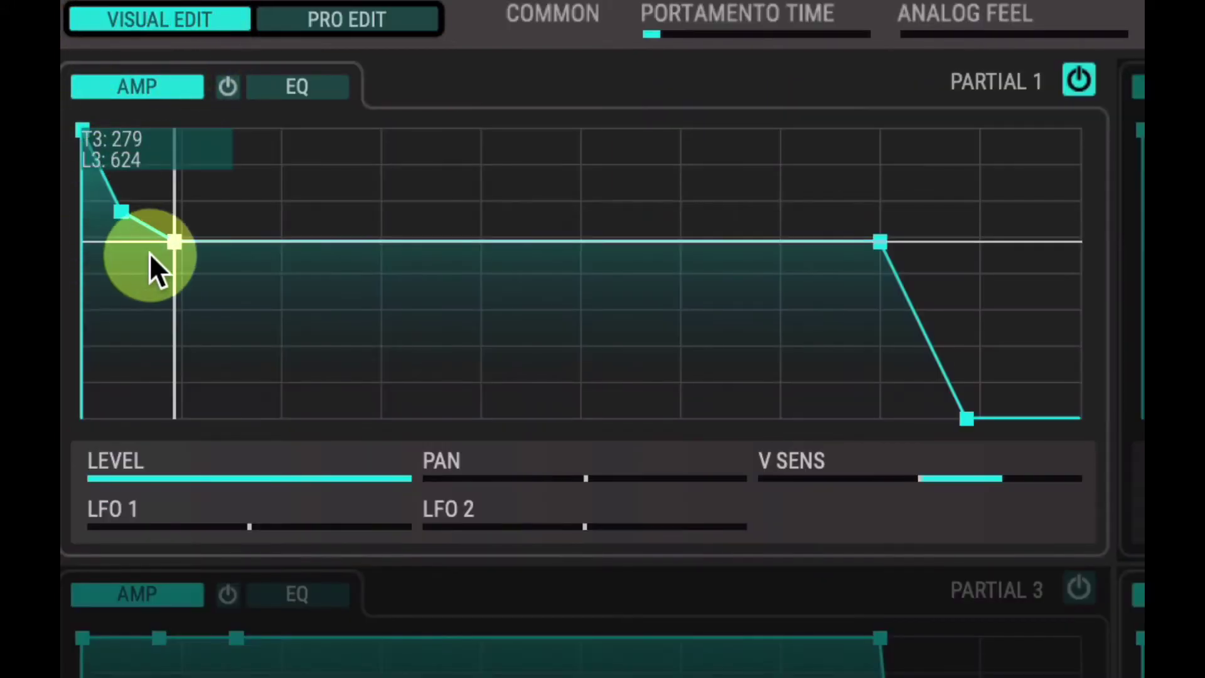
pyautogui.click(132, 34)
# Step: Hold Partial 1's attack point at level 1023 and drag the T4 release node to 0
pyautogui.click(134, 35)
pyautogui.moveTo(111, 113); pyautogui.dragTo(74, 118)
pyautogui.click(945, 420)
pyautogui.moveTo(946, 421); pyautogui.dragTo(854, 447)
pyautogui.click(901, 426)
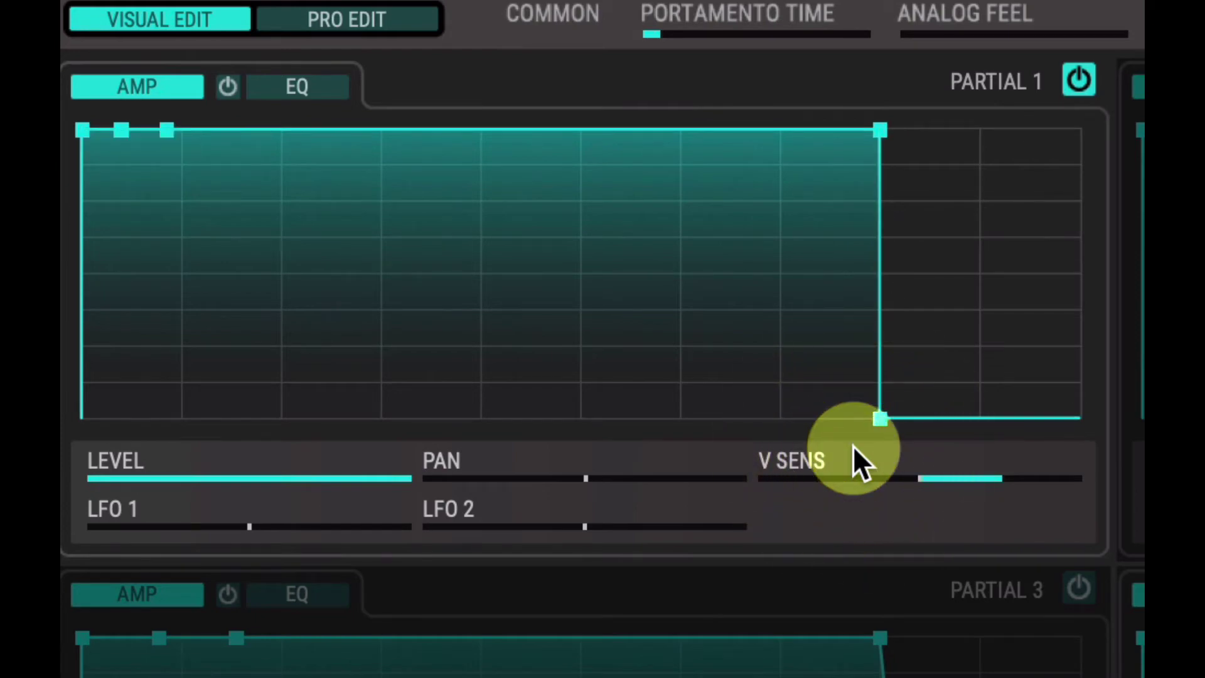
pyautogui.click(74, 132)
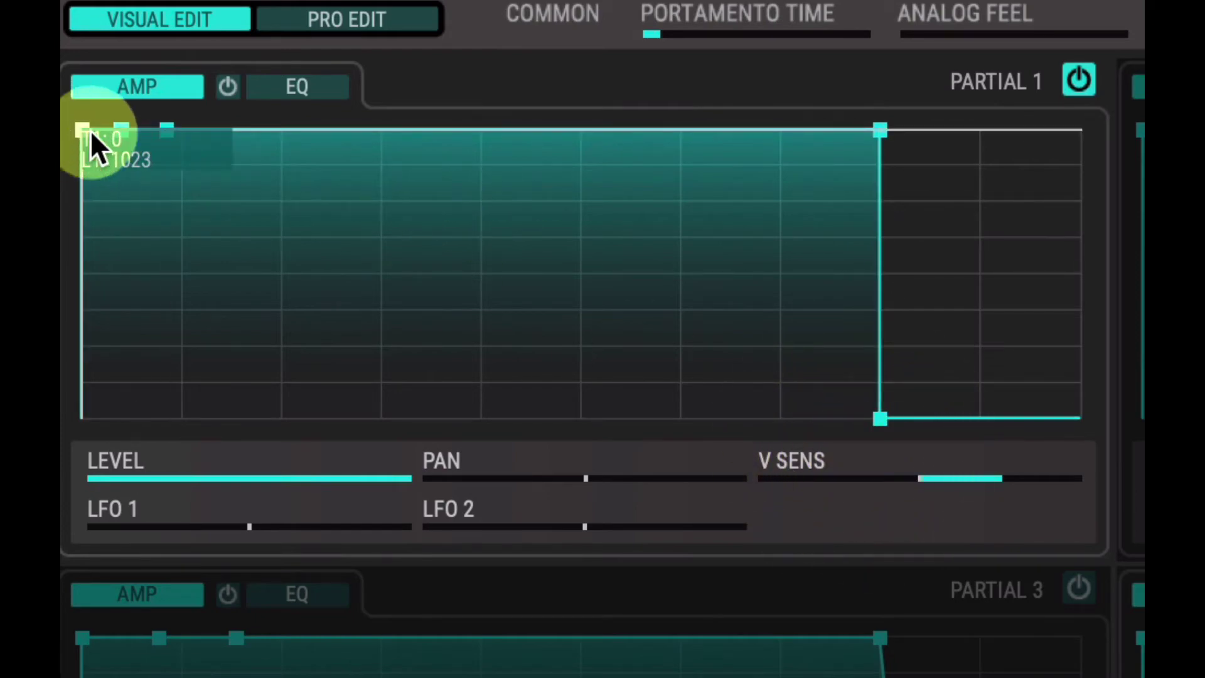
# Step: Drag Partial 1's T1 attack node right so the envelope ramps linearly to full level
pyautogui.click(880, 419)
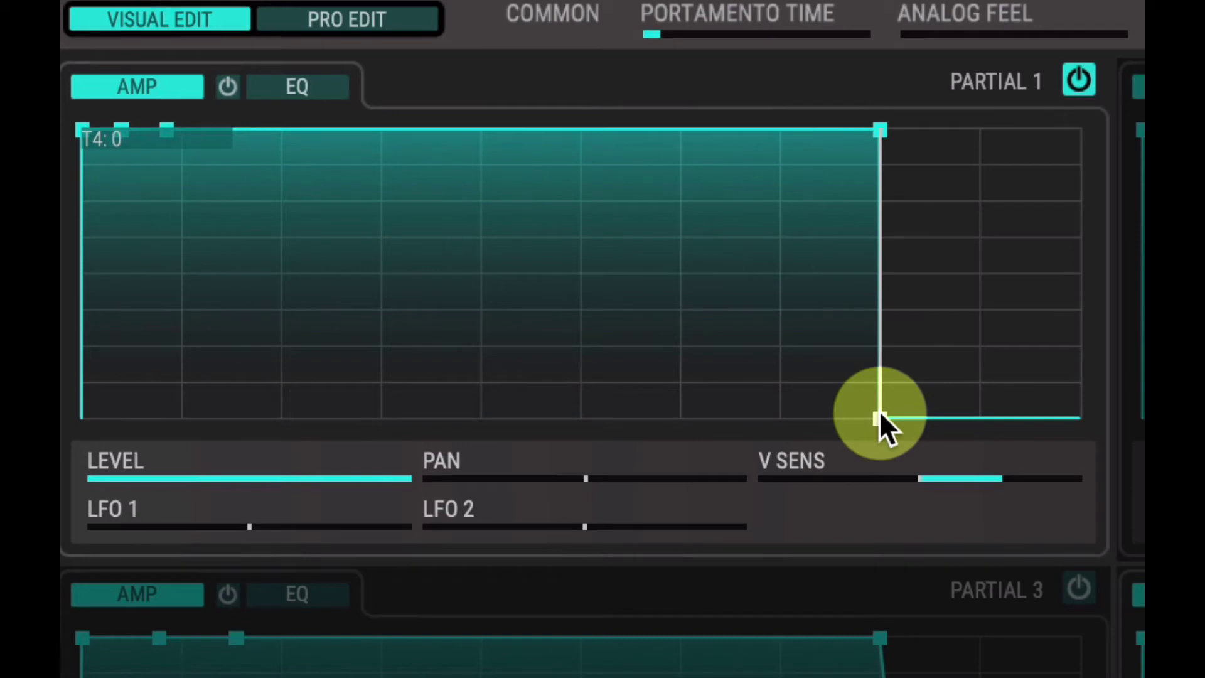
pyautogui.click(70, 128)
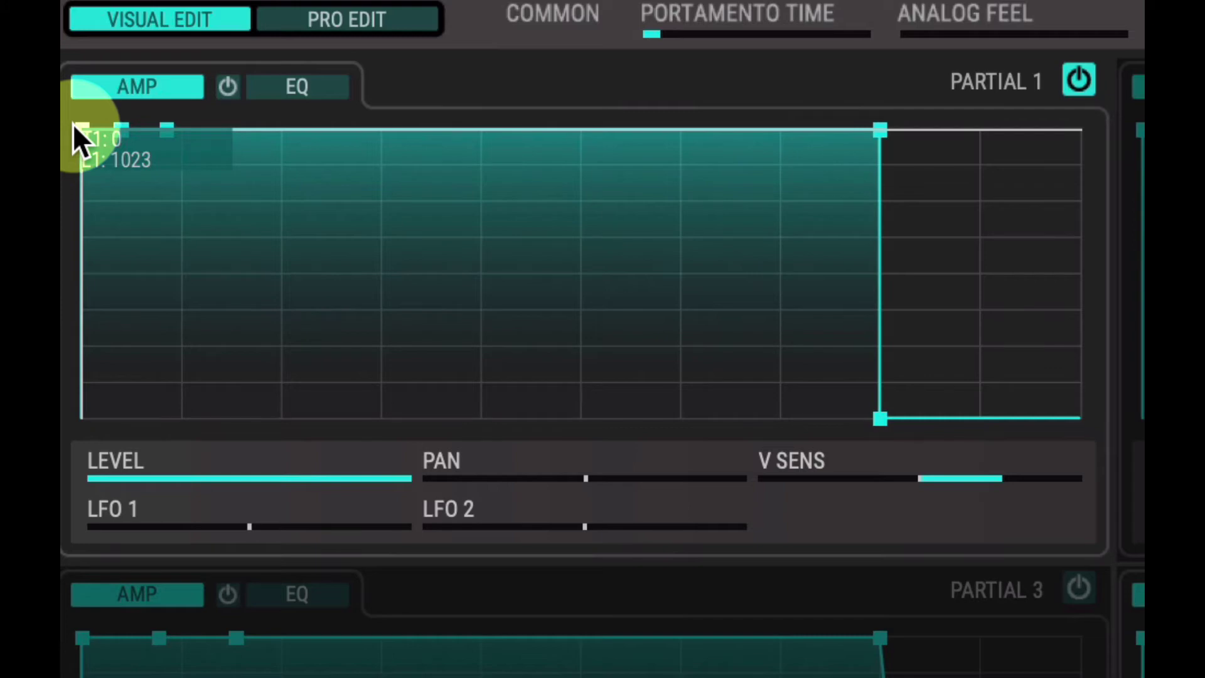
pyautogui.moveTo(72, 123); pyautogui.dragTo(276, 119)
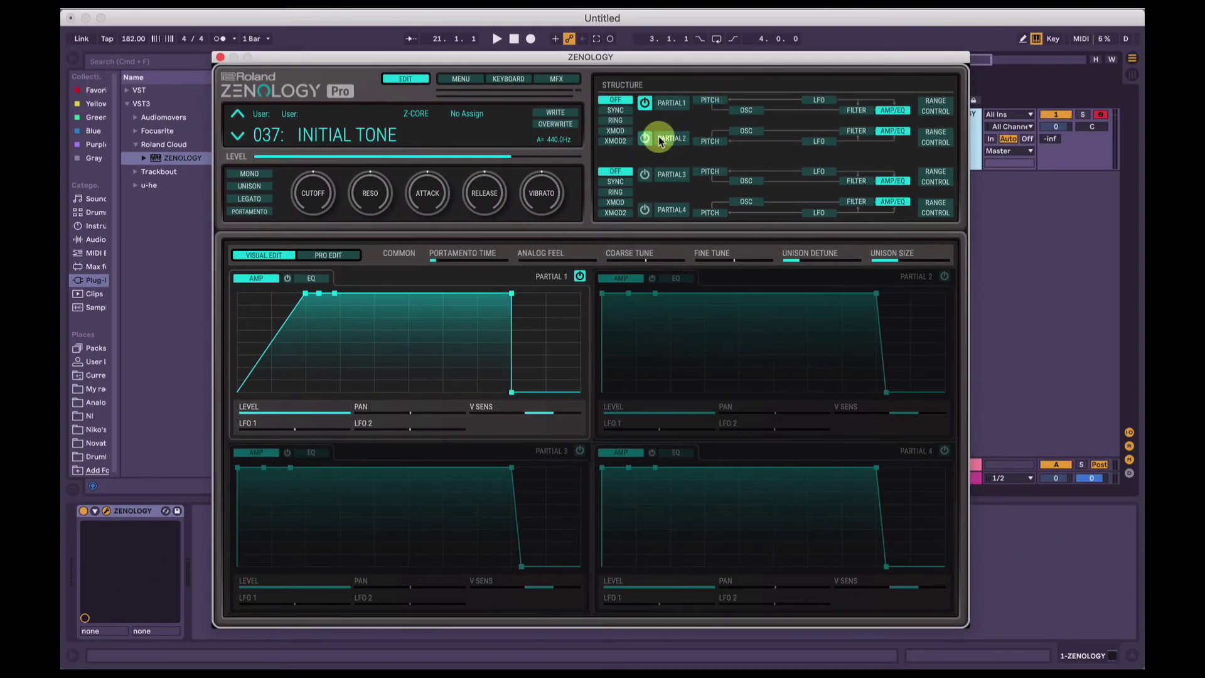
# Step: Switch on Partial 2 and set its oscillator to VA with a square wave
pyautogui.click(644, 139)
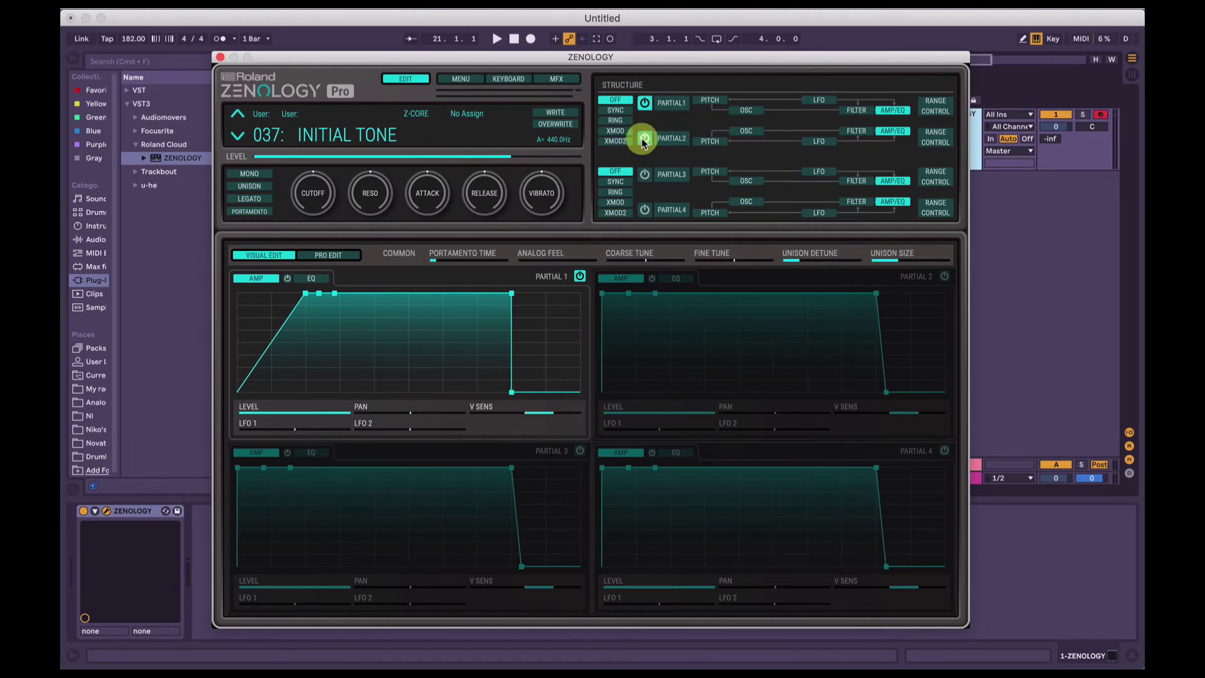
pyautogui.click(256, 364)
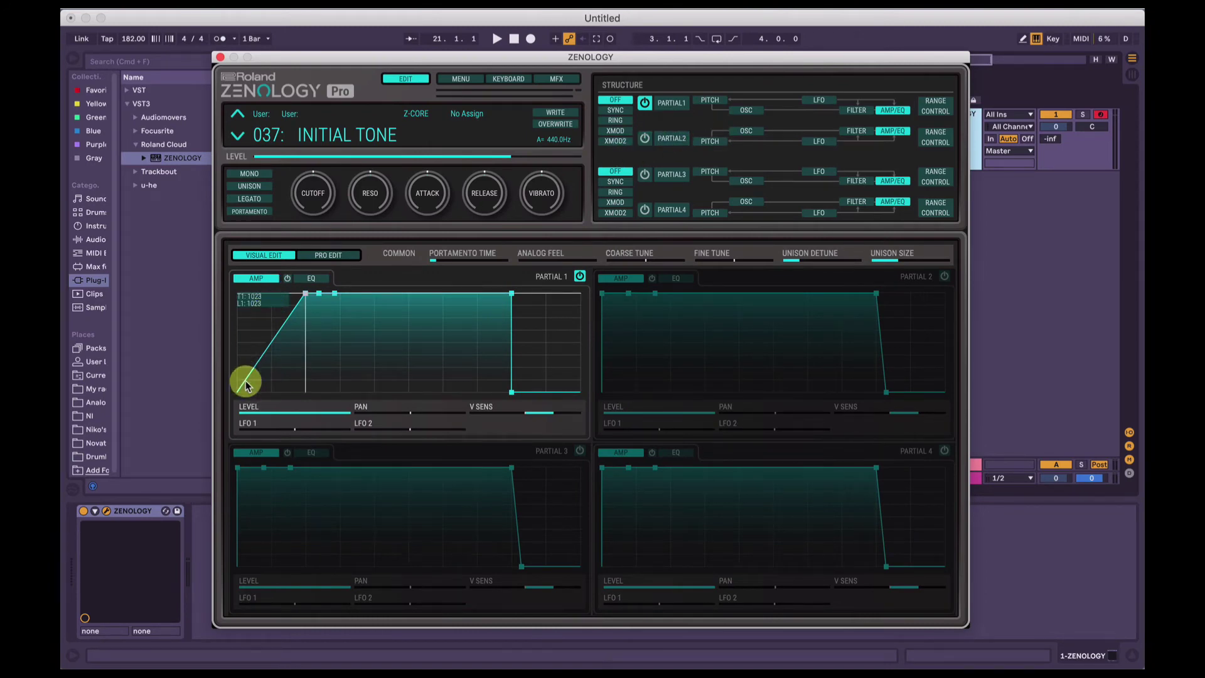
pyautogui.click(643, 138)
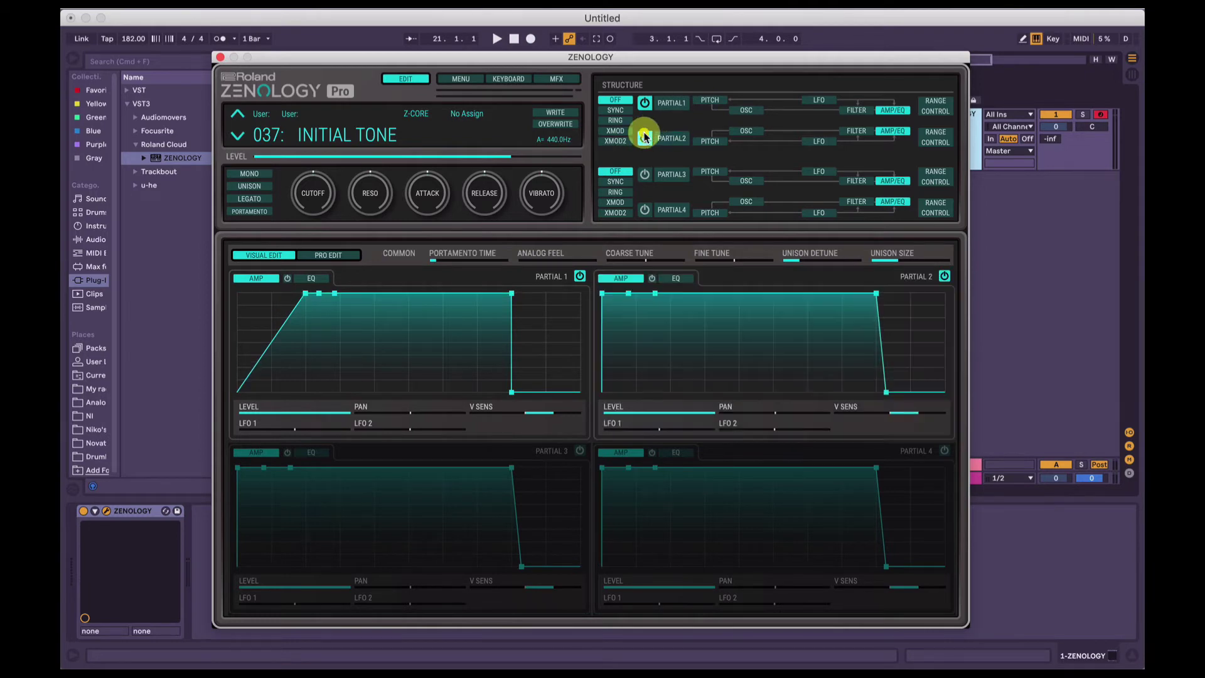
pyautogui.click(751, 130)
pyautogui.click(702, 295)
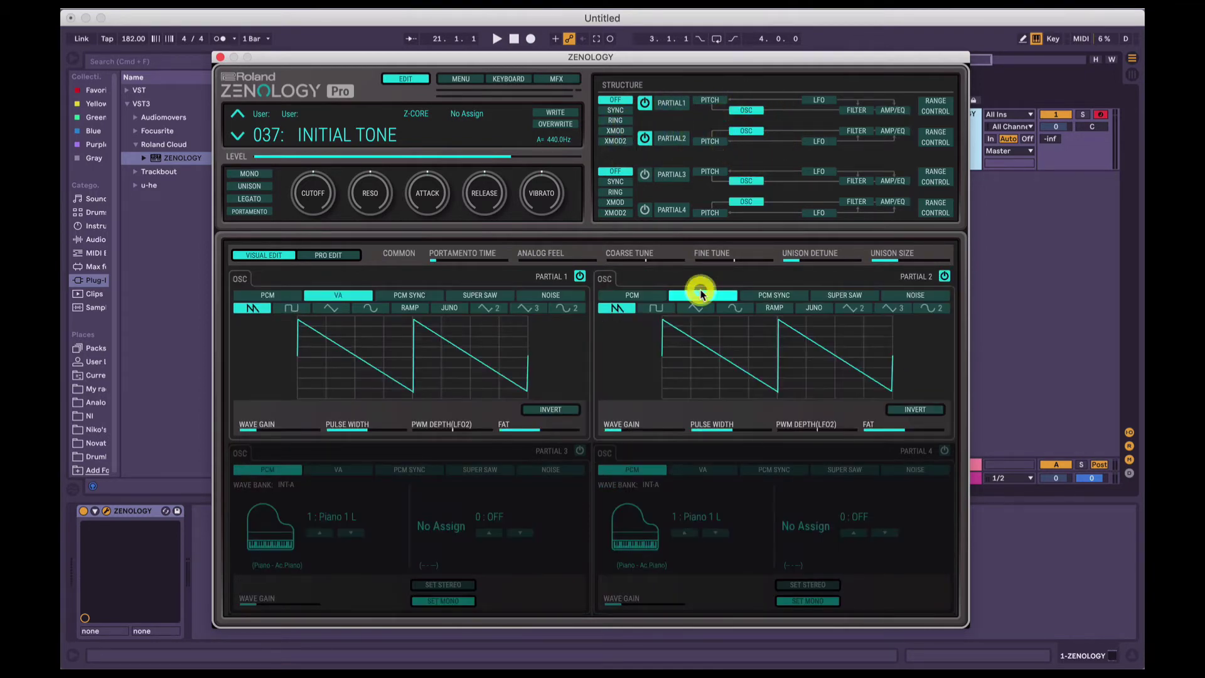
pyautogui.click(656, 307)
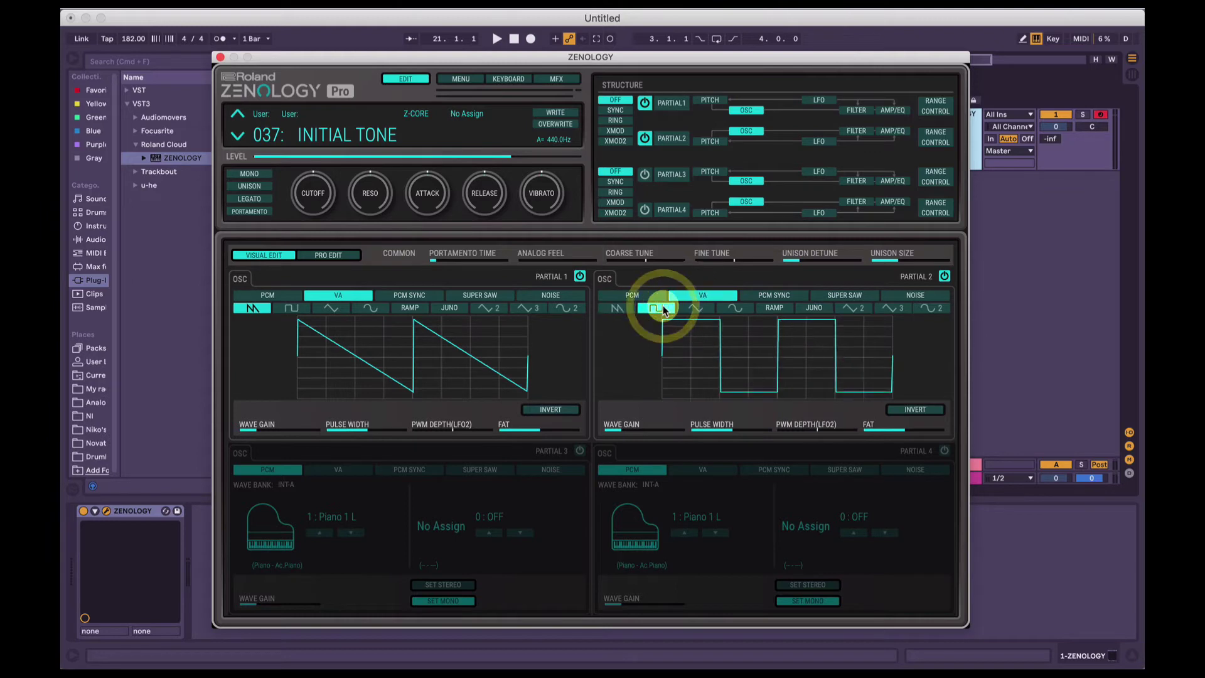
pyautogui.click(765, 115)
# Step: Drag Partial 2's amp envelope sustain down to 0 for a percussive decay
pyautogui.click(891, 109)
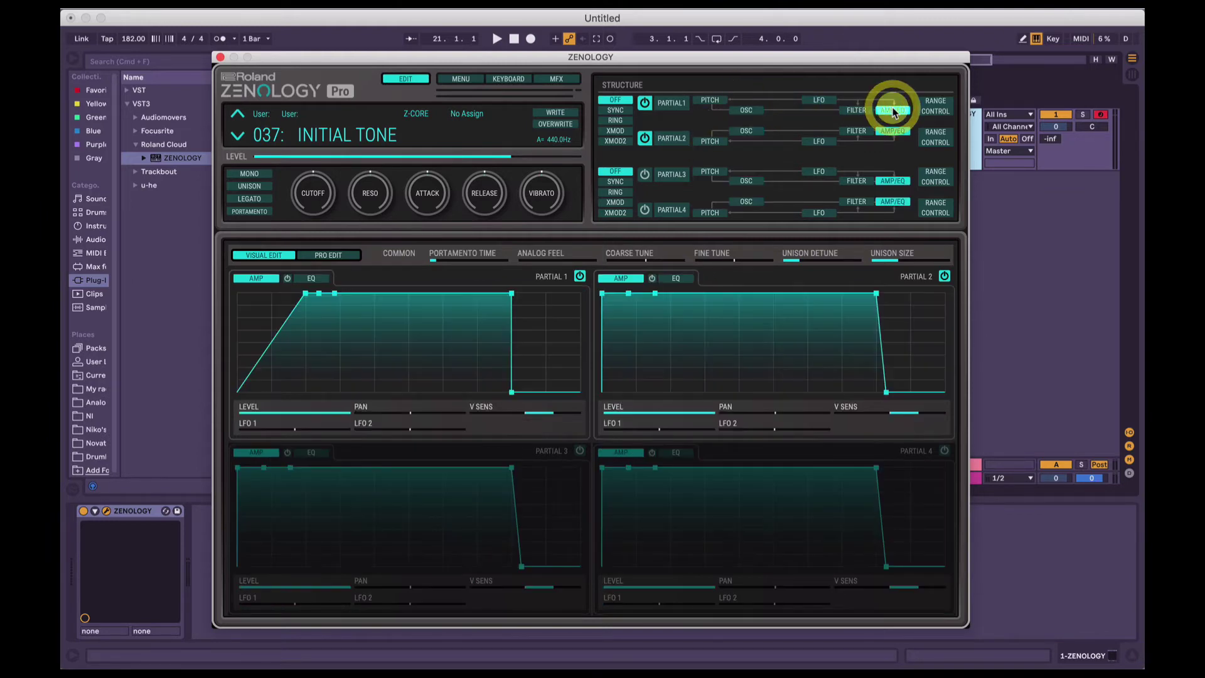
pyautogui.moveTo(634, 297)
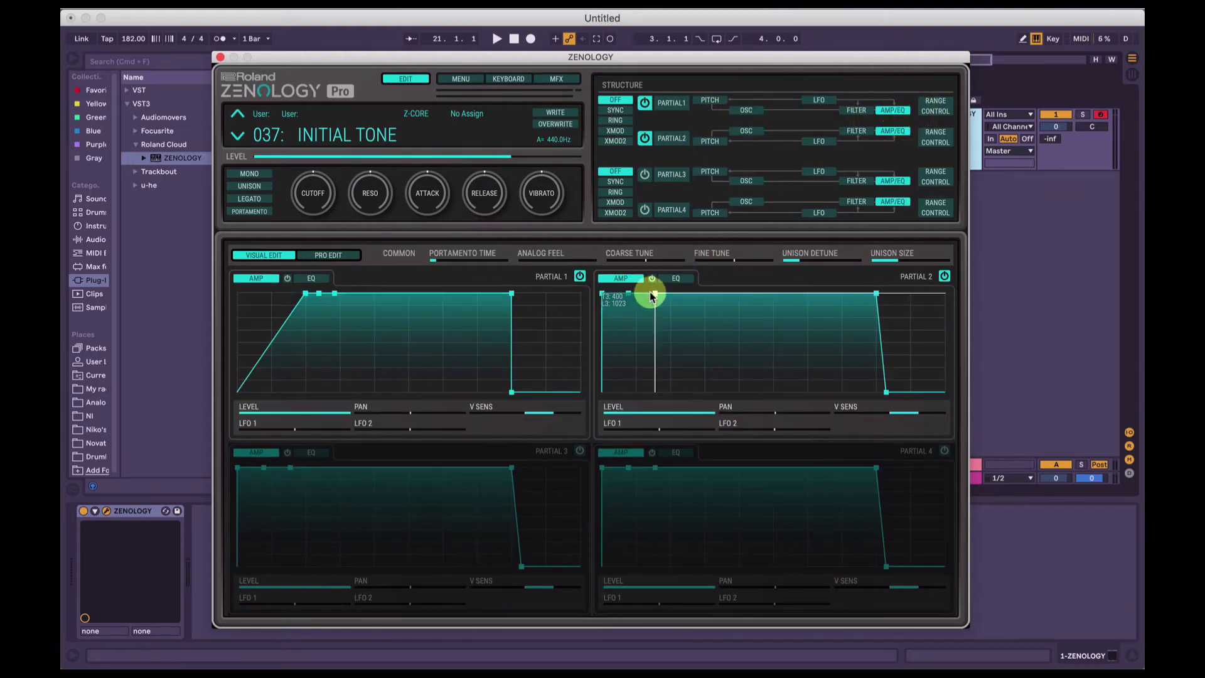
pyautogui.moveTo(652, 295); pyautogui.dragTo(682, 476)
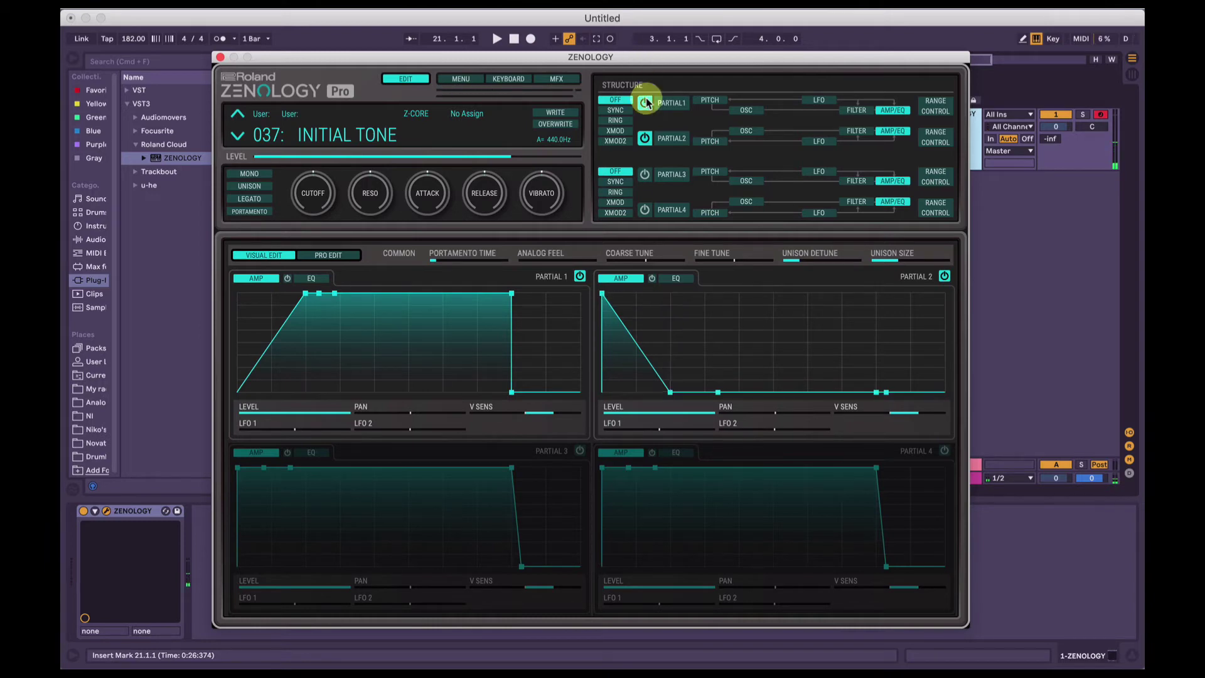
# Step: Turn Partial 2 off and make Partial 1's attack instant
pyautogui.click(645, 138)
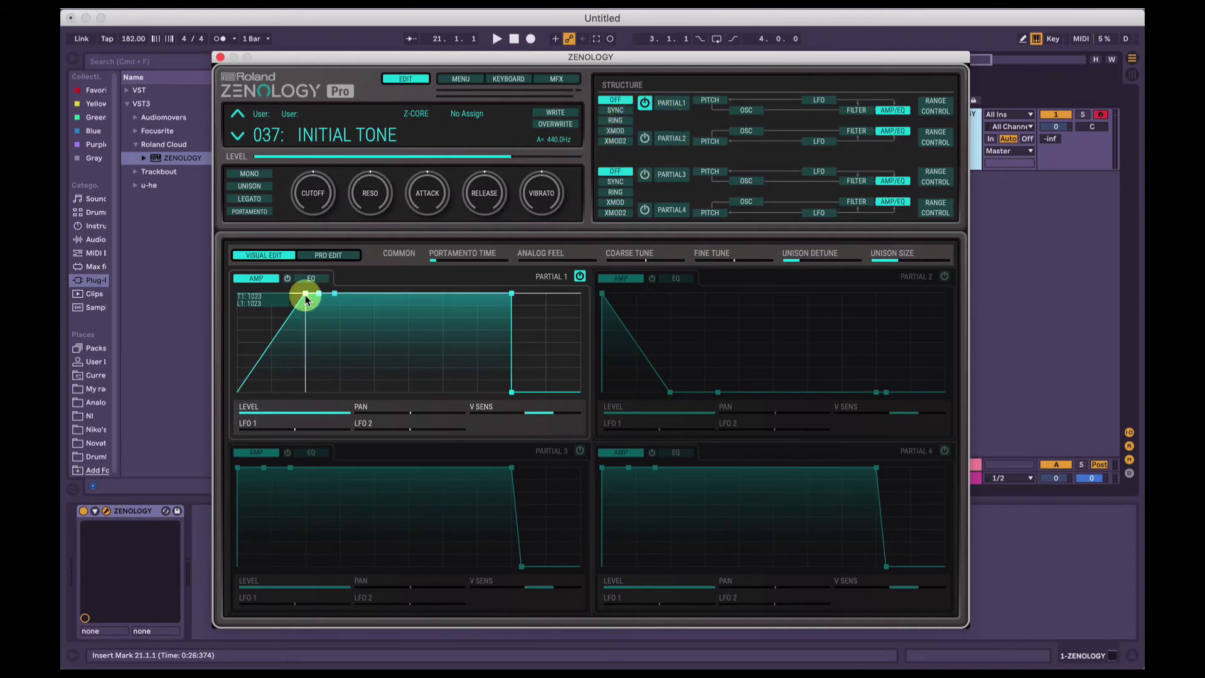
pyautogui.moveTo(289, 299)
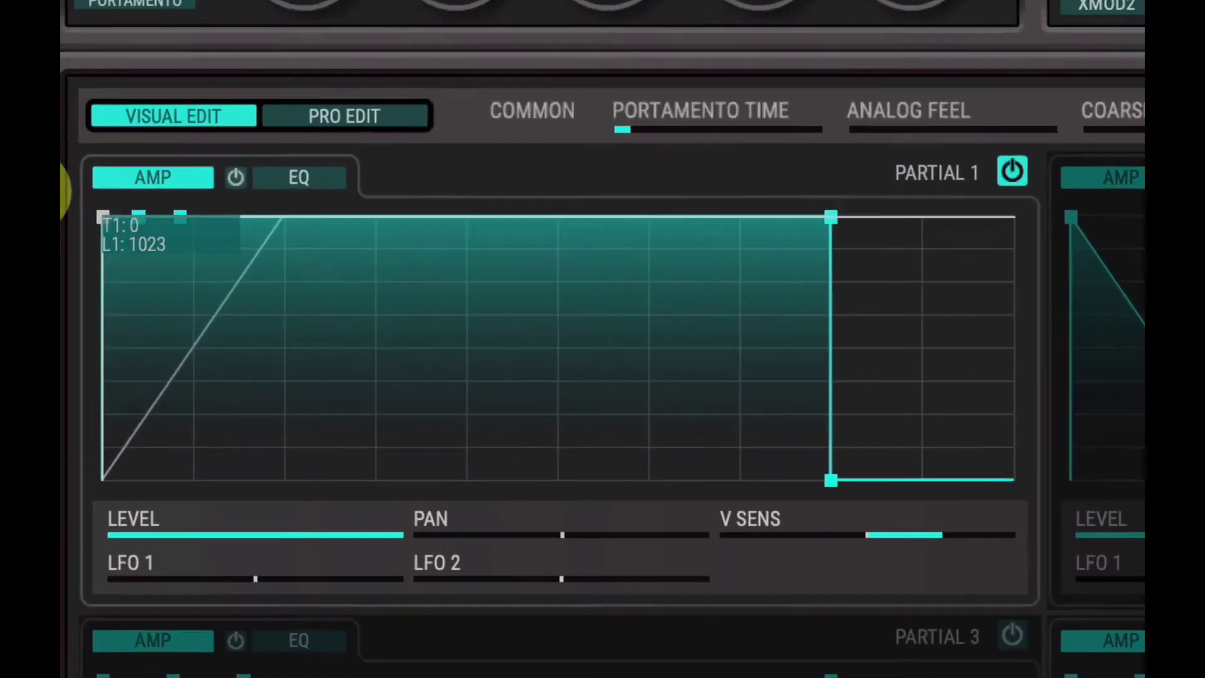
pyautogui.moveTo(288, 300); pyautogui.dragTo(243, 300)
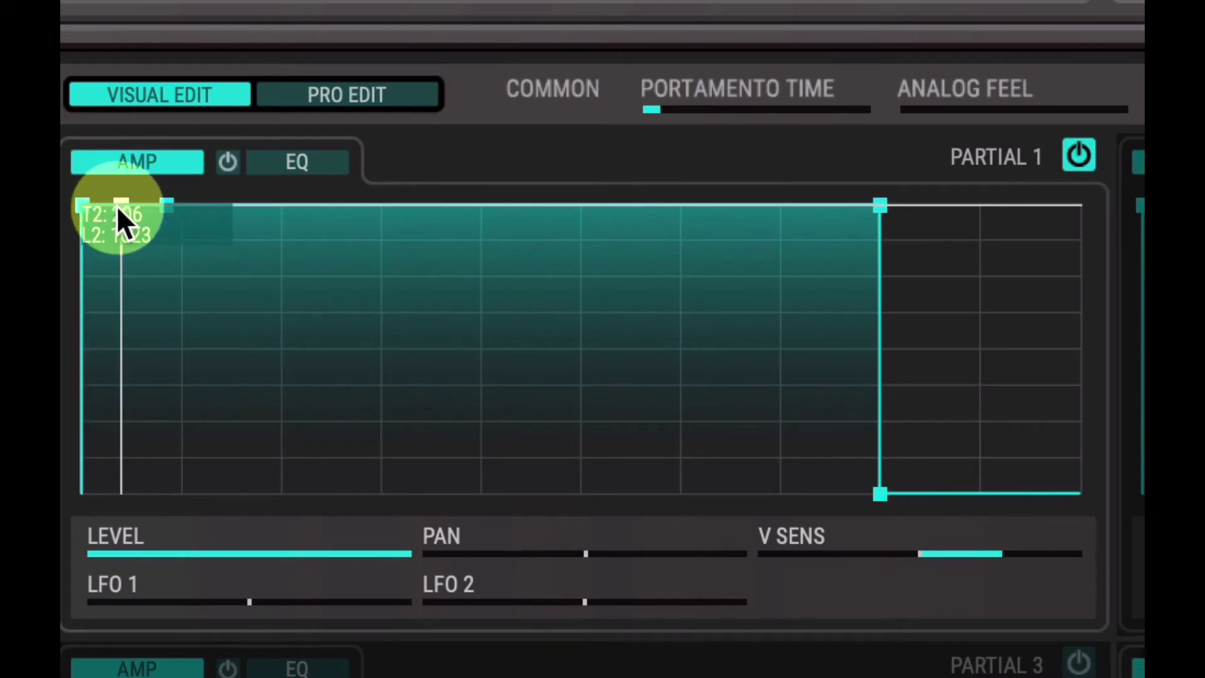
# Step: Dip Partial 1's decay point to about 799 and lower the sustain to 640
pyautogui.moveTo(119, 204); pyautogui.dragTo(123, 267)
pyautogui.moveTo(178, 176); pyautogui.dragTo(156, 296)
pyautogui.click(123, 266)
pyautogui.click(158, 302)
pyautogui.click(122, 264)
pyautogui.click(157, 300)
pyautogui.click(121, 264)
pyautogui.moveTo(119, 261); pyautogui.dragTo(182, 345)
# Step: Fine-tune Partial 1's decay and sustain points, keeping sustain at 640 and the decay near full
pyautogui.click(102, 234)
pyautogui.moveTo(88, 228); pyautogui.dragTo(88, 228)
pyautogui.click(121, 280)
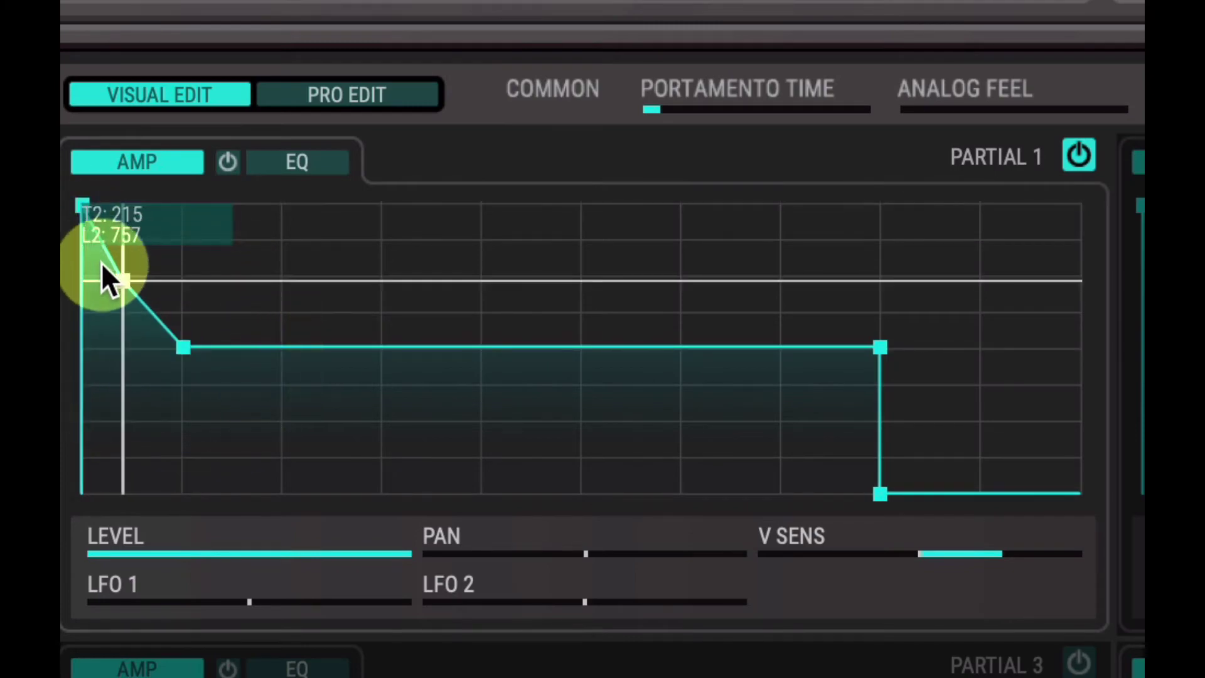
pyautogui.click(182, 347)
pyautogui.moveTo(185, 346); pyautogui.dragTo(180, 345)
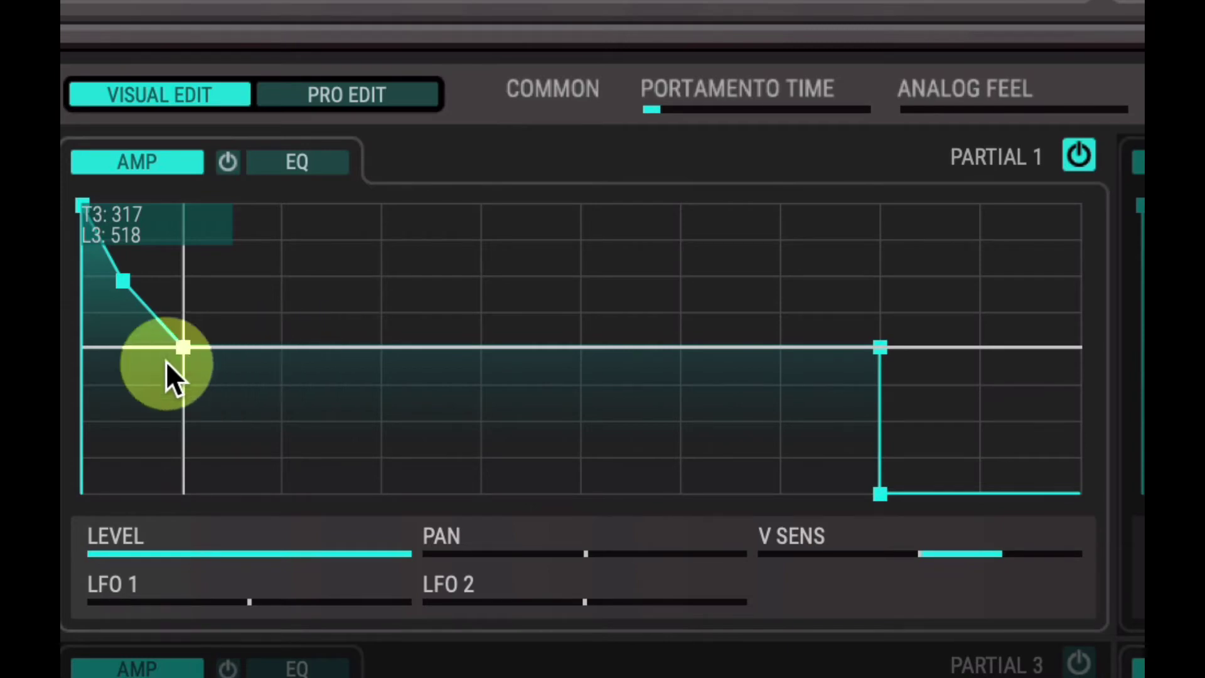
pyautogui.moveTo(188, 349); pyautogui.dragTo(186, 313)
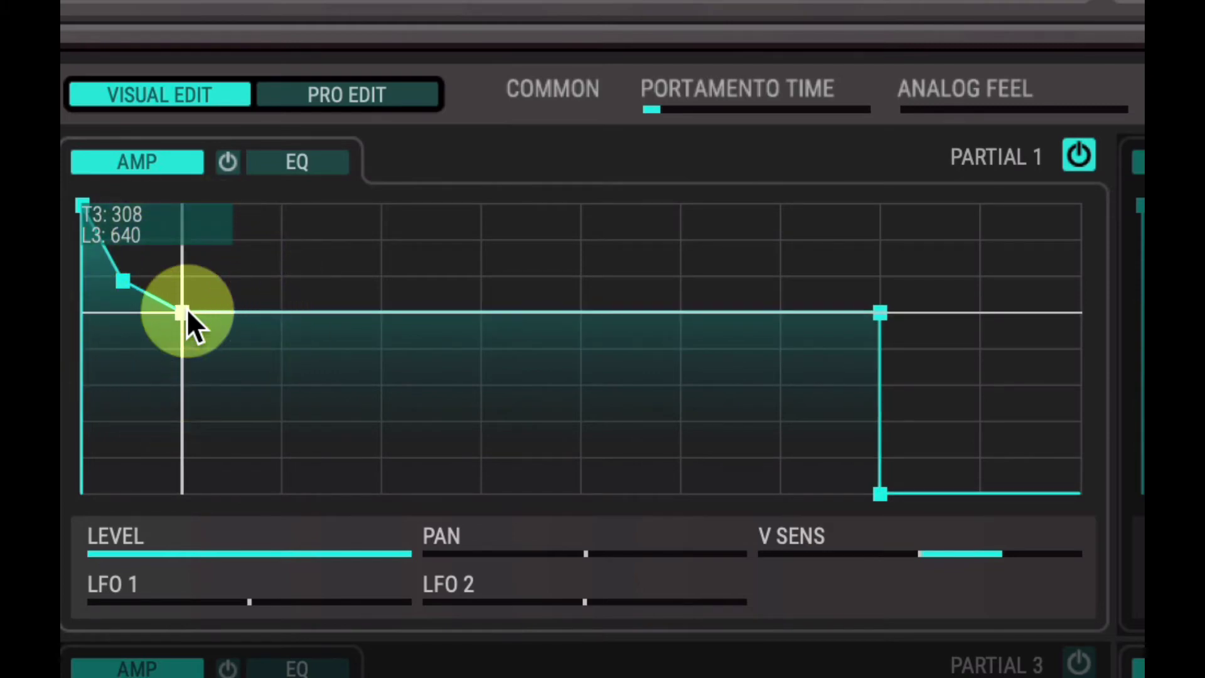
pyautogui.moveTo(123, 280); pyautogui.dragTo(152, 209)
# Step: Turn Partial 1's ADSR SW back on in Pro Edit and return to Visual Edit
pyautogui.click(323, 94)
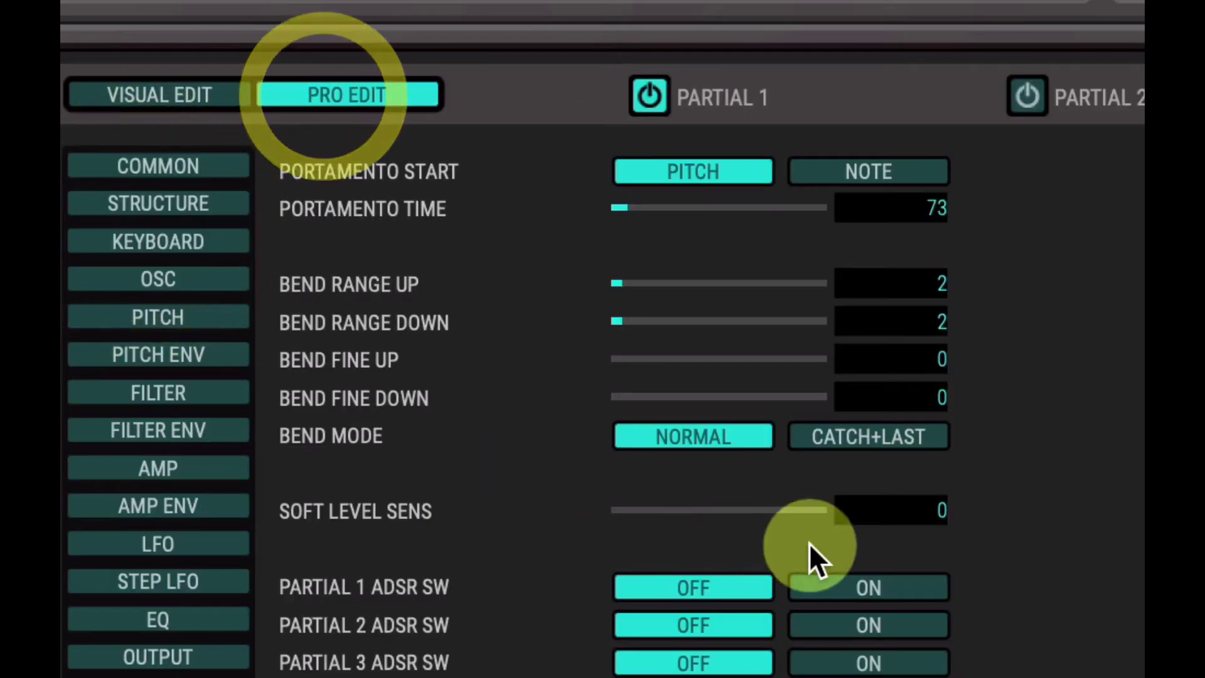
pyautogui.click(837, 589)
pyautogui.click(232, 99)
# Step: Drag the decay/sustain node to a decay time of 764 and a lower sustain of 485
pyautogui.moveTo(165, 321); pyautogui.dragTo(149, 310)
pyautogui.moveTo(83, 203)
pyautogui.mouseDown()
pyautogui.moveTo(103, 198)
pyautogui.moveTo(73, 198)
pyautogui.mouseUp()
pyautogui.moveTo(156, 313); pyautogui.dragTo(146, 201)
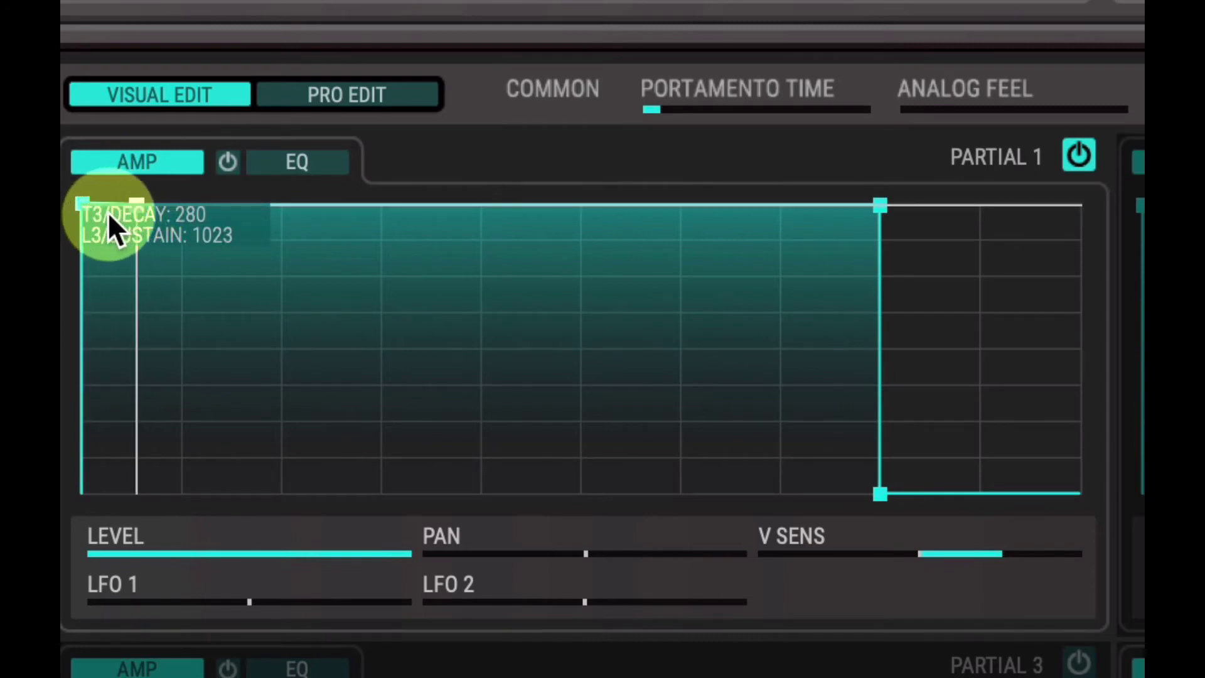
pyautogui.click(362, 253)
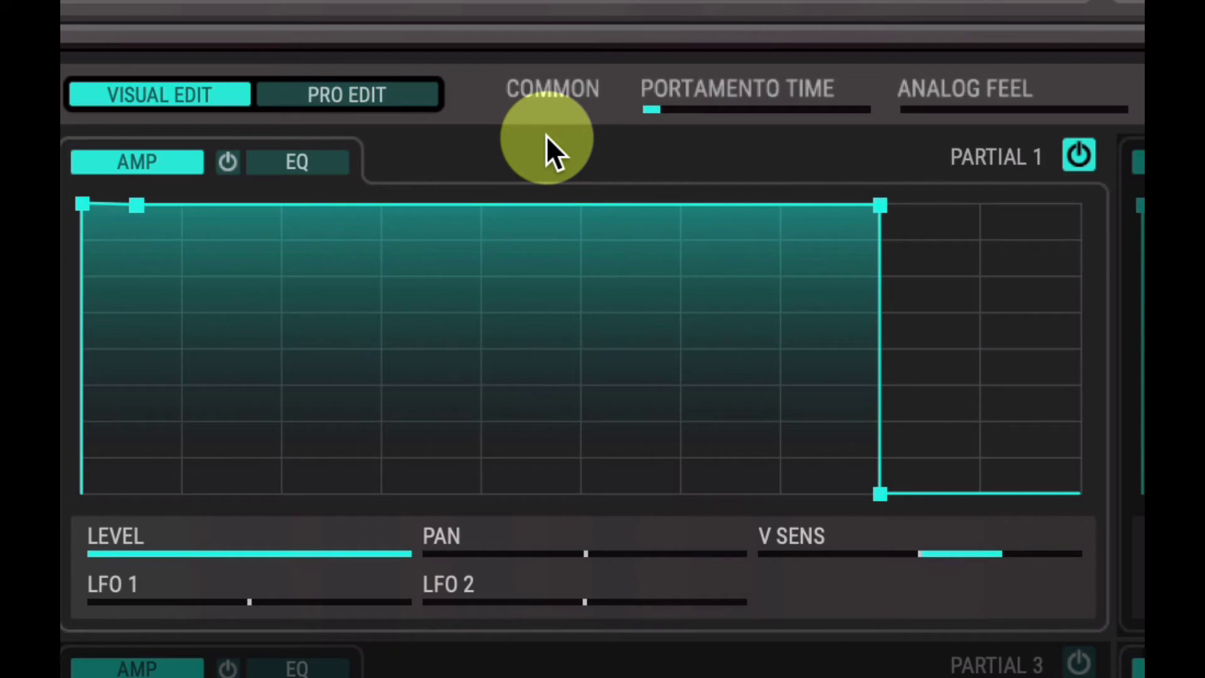
pyautogui.moveTo(136, 206); pyautogui.dragTo(142, 315)
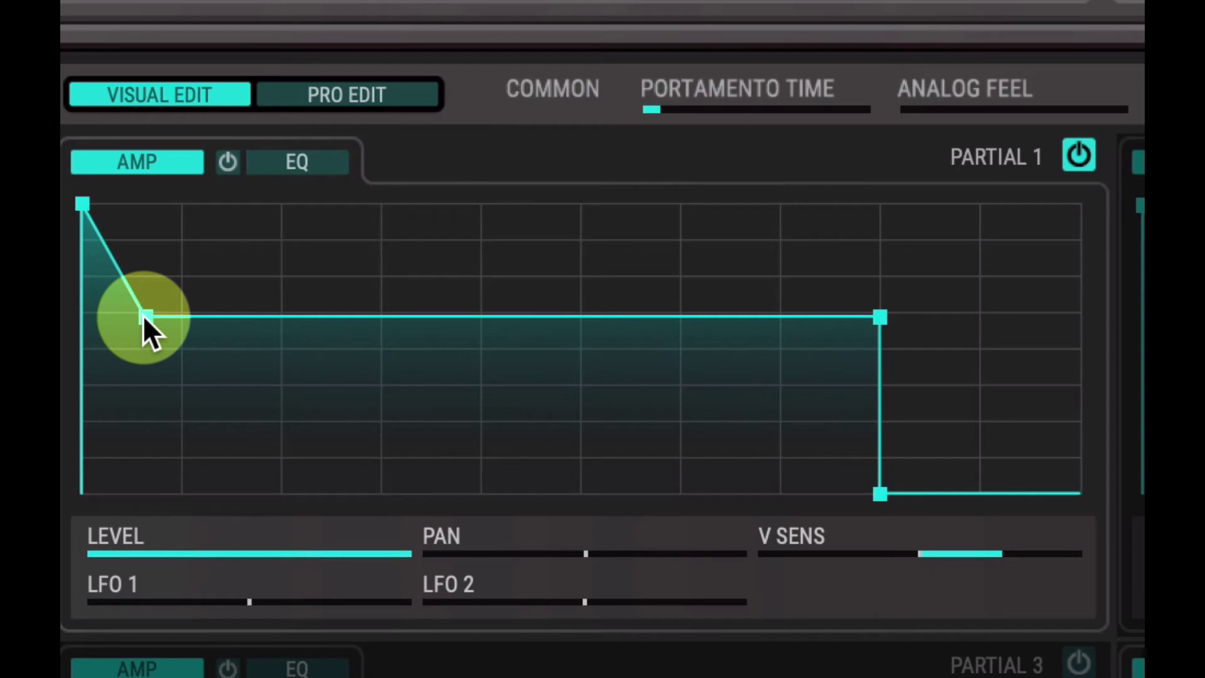
pyautogui.moveTo(147, 210)
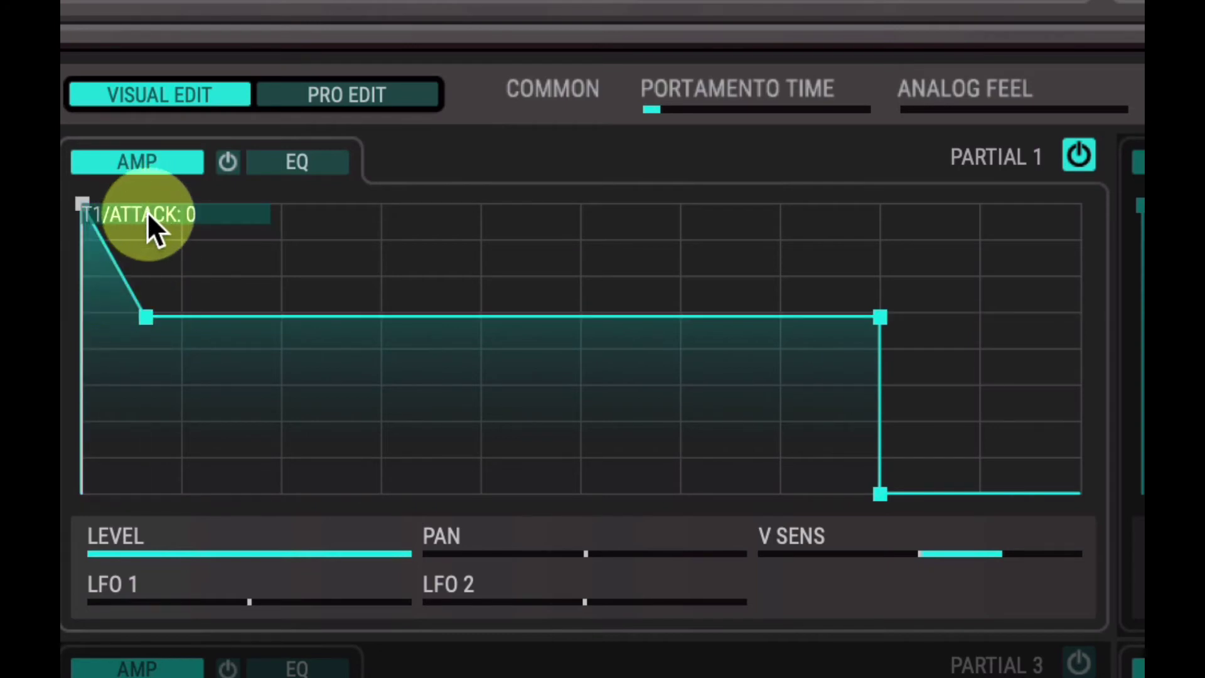
pyautogui.moveTo(145, 317); pyautogui.dragTo(186, 366)
# Step: Turn Partial 1's ADSR SW off in Pro Edit and return to Visual Edit
pyautogui.click(341, 71)
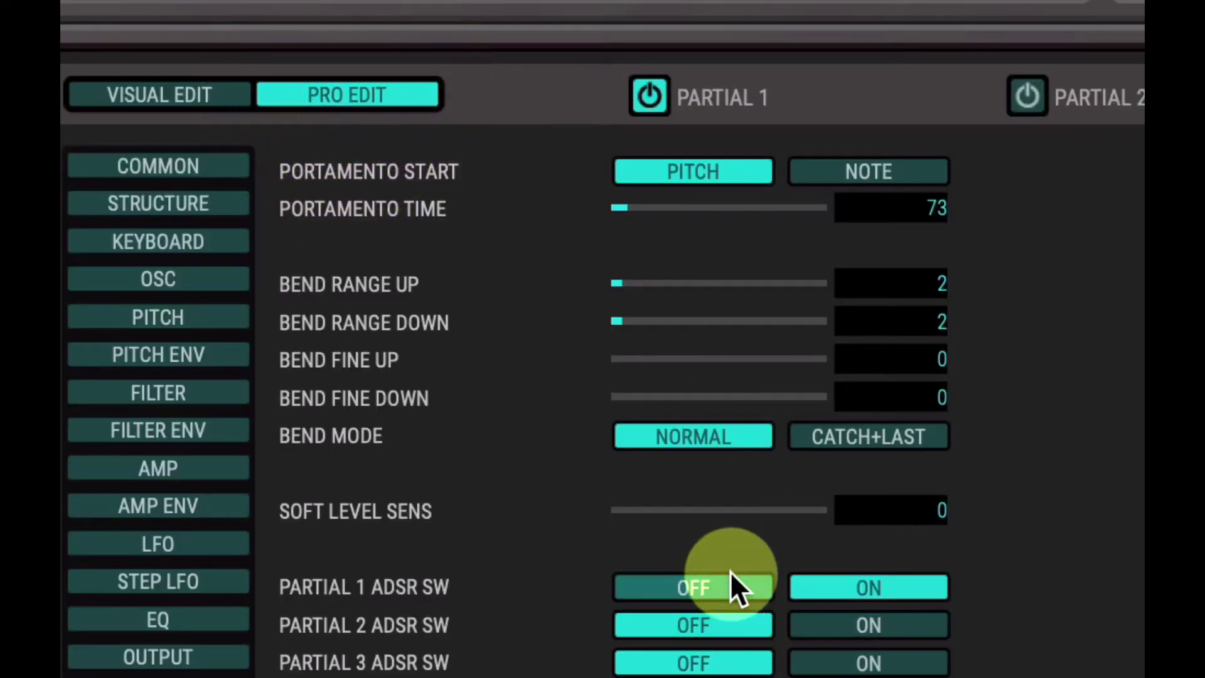
pyautogui.click(730, 576)
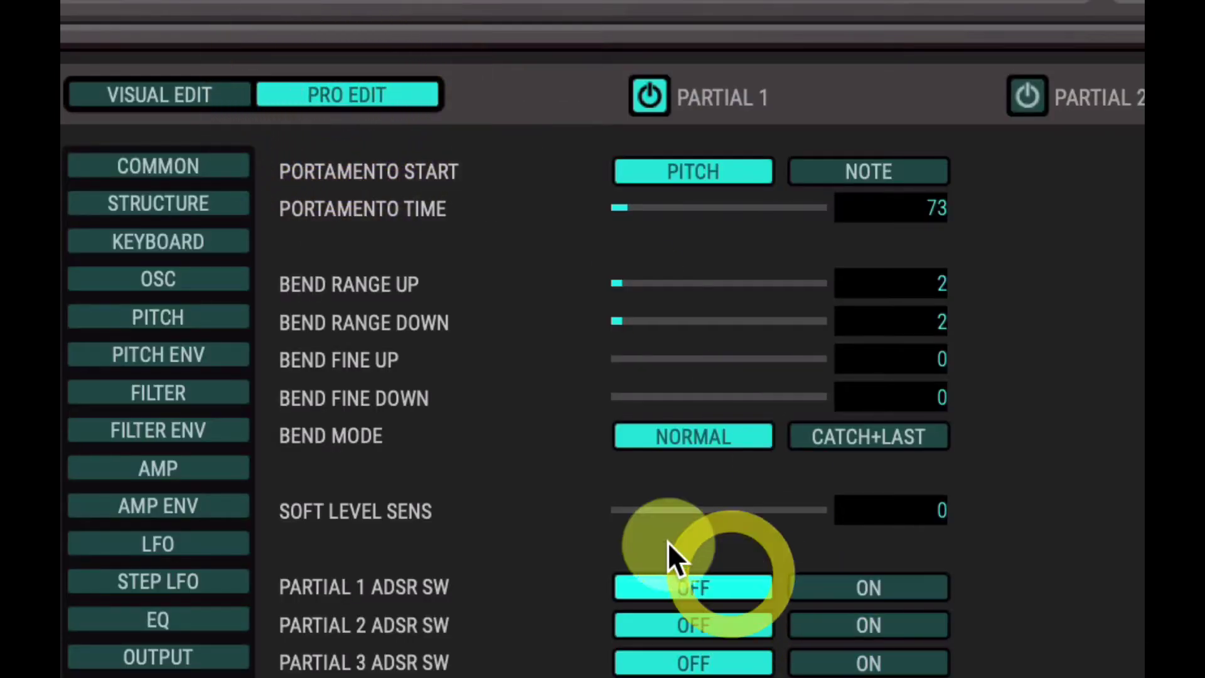
pyautogui.click(186, 93)
pyautogui.click(349, 101)
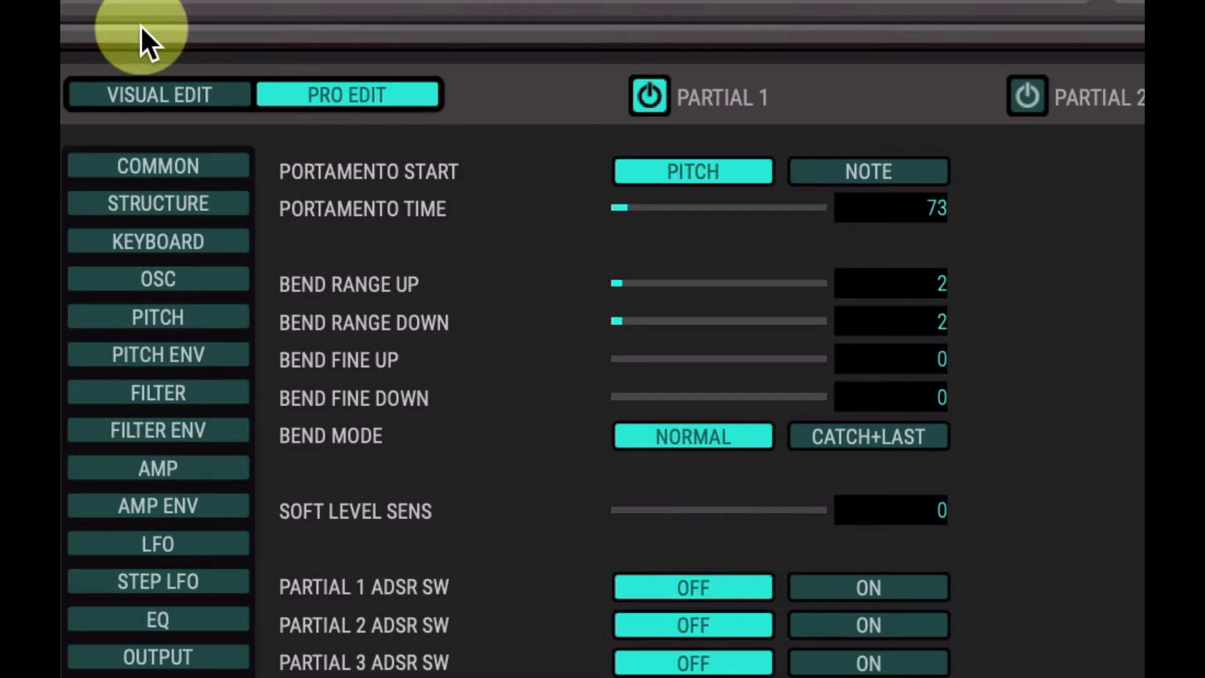
pyautogui.click(162, 94)
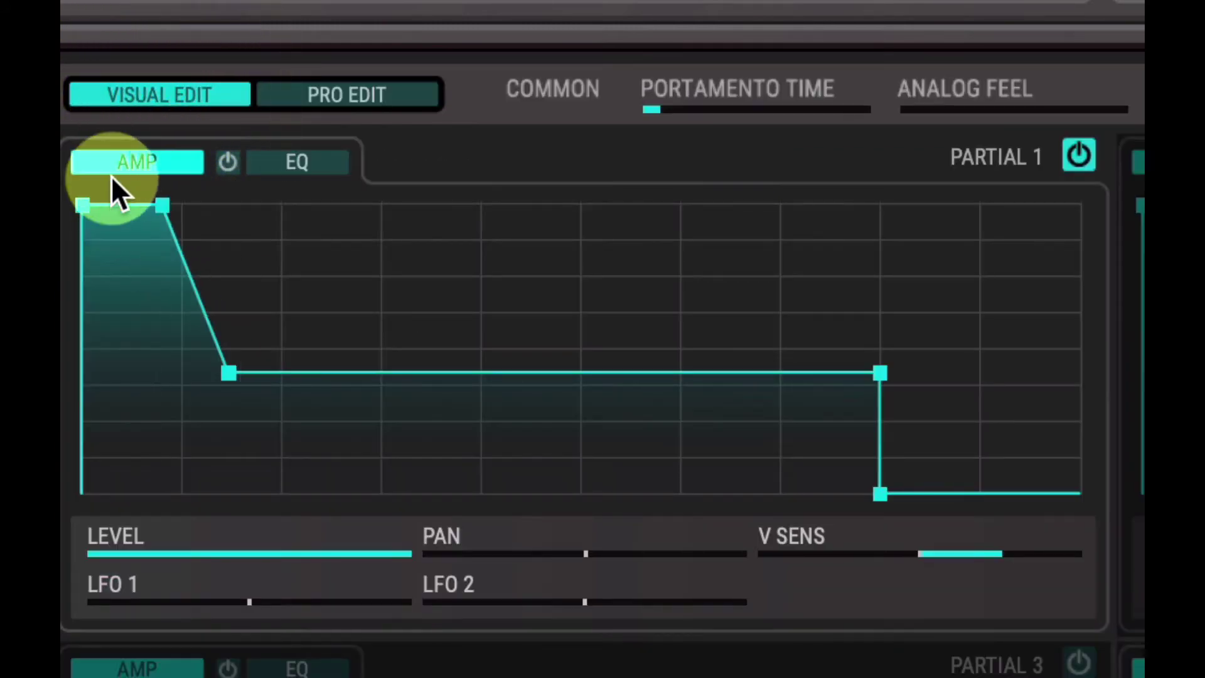
# Step: Raise Partial 1's sustain level to 624, with decay time 346
pyautogui.click(81, 204)
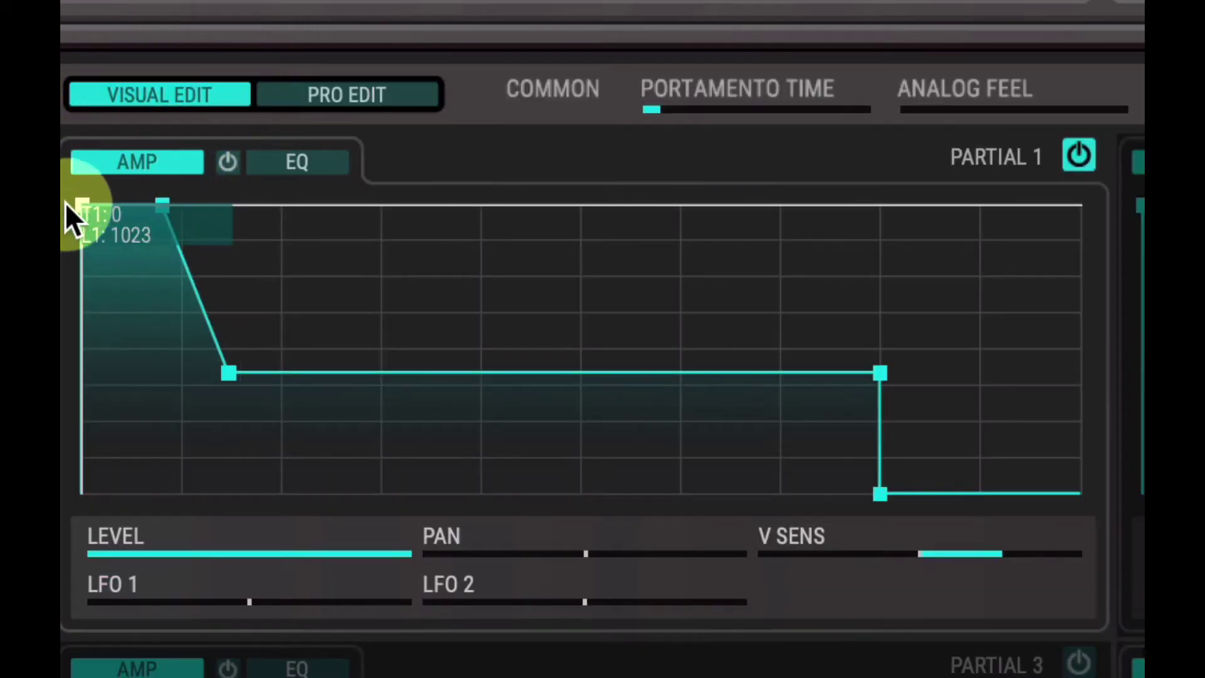
pyautogui.click(161, 204)
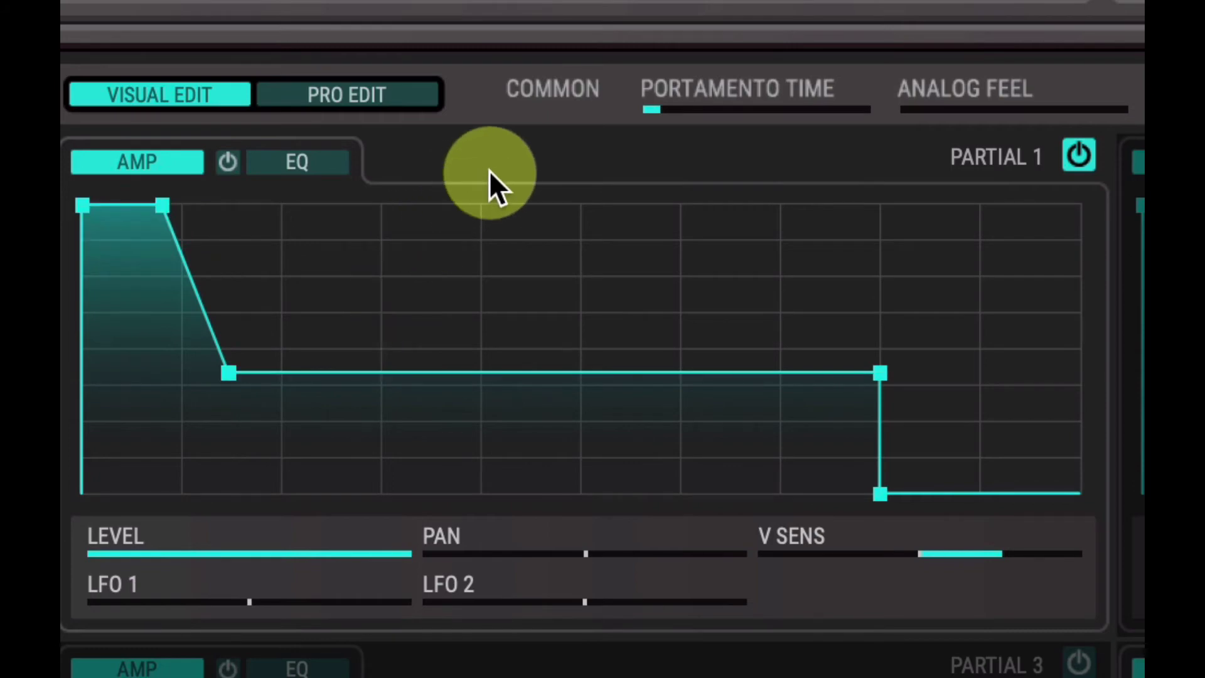
pyautogui.moveTo(227, 374); pyautogui.dragTo(228, 306)
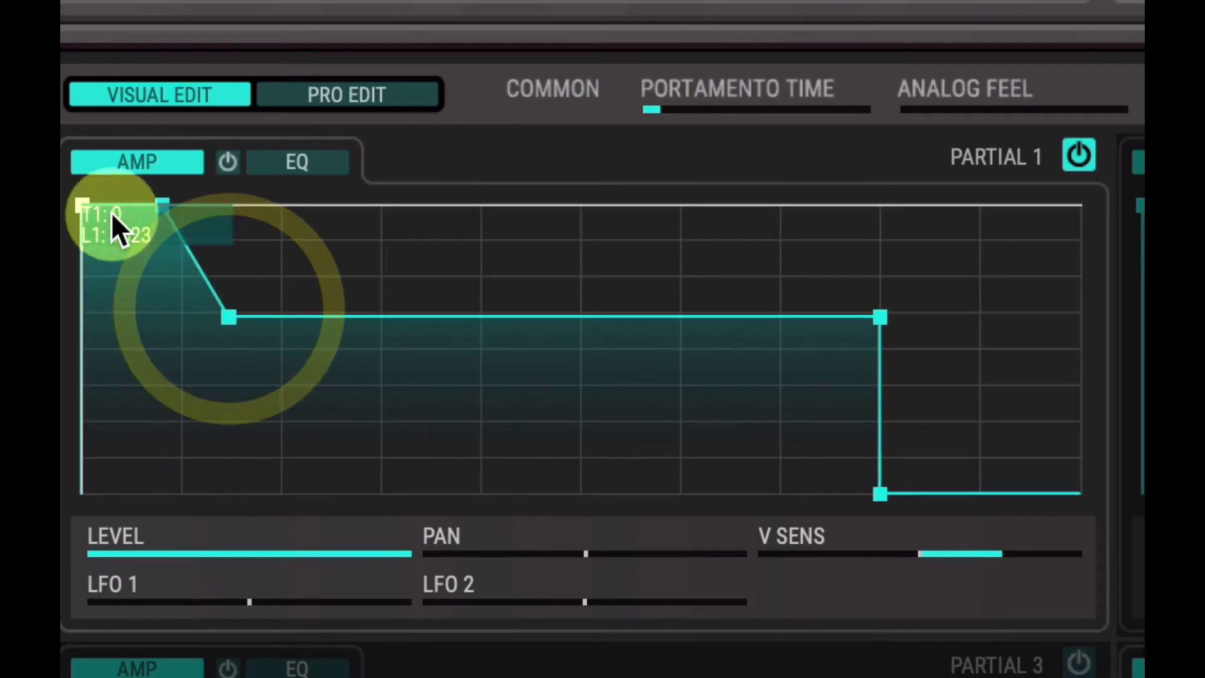
pyautogui.click(84, 207)
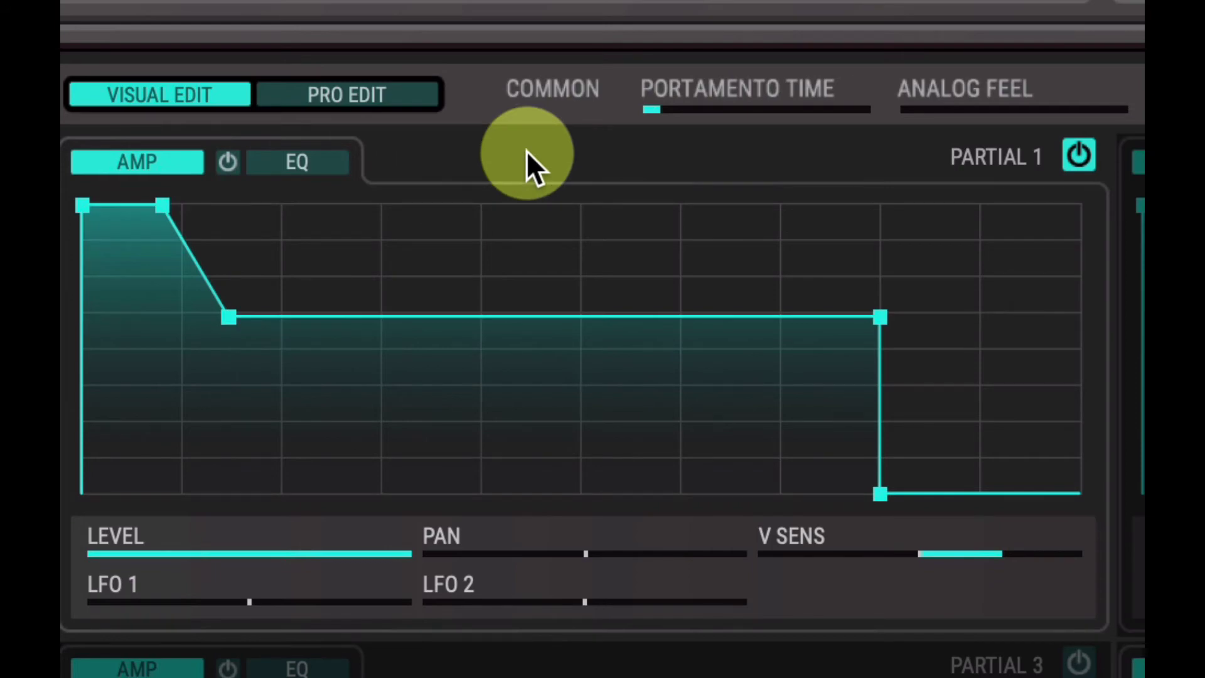
# Step: Raise the amp sustain to full level 1023 and drag the T4 release out to about 447
pyautogui.moveTo(227, 317); pyautogui.dragTo(211, 204)
pyautogui.moveTo(875, 493); pyautogui.dragTo(943, 501)
pyautogui.moveTo(228, 185); pyautogui.dragTo(239, 212)
pyautogui.moveTo(82, 206)
pyautogui.mouseDown()
pyautogui.moveTo(94, 223)
pyautogui.moveTo(80, 208)
pyautogui.moveTo(164, 209)
pyautogui.moveTo(64, 193)
pyautogui.mouseUp()
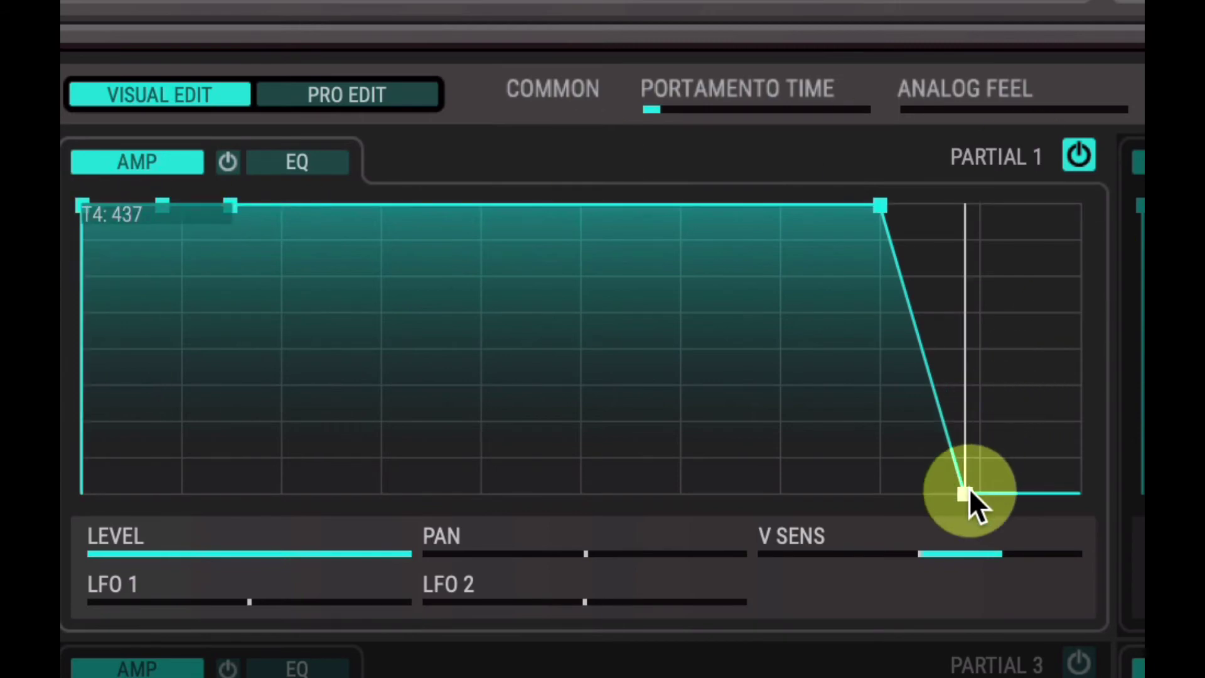
pyautogui.moveTo(969, 490); pyautogui.dragTo(874, 651)
pyautogui.moveTo(878, 477); pyautogui.dragTo(890, 475)
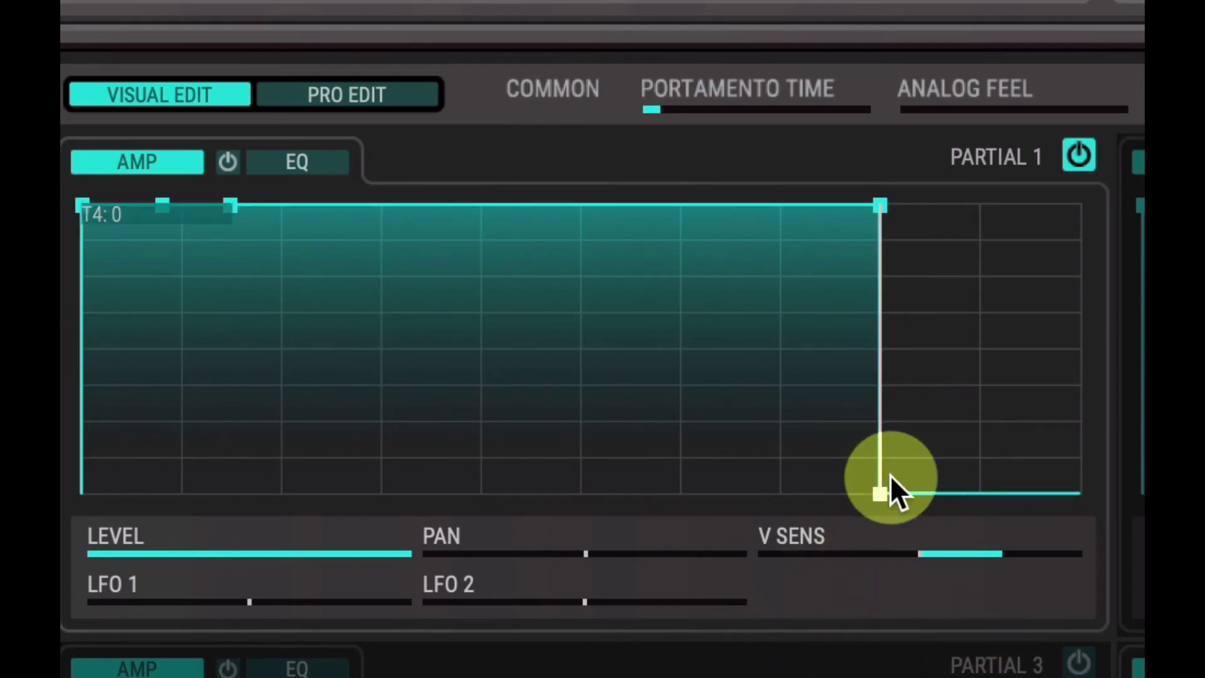
pyautogui.moveTo(890, 475); pyautogui.dragTo(1075, 540)
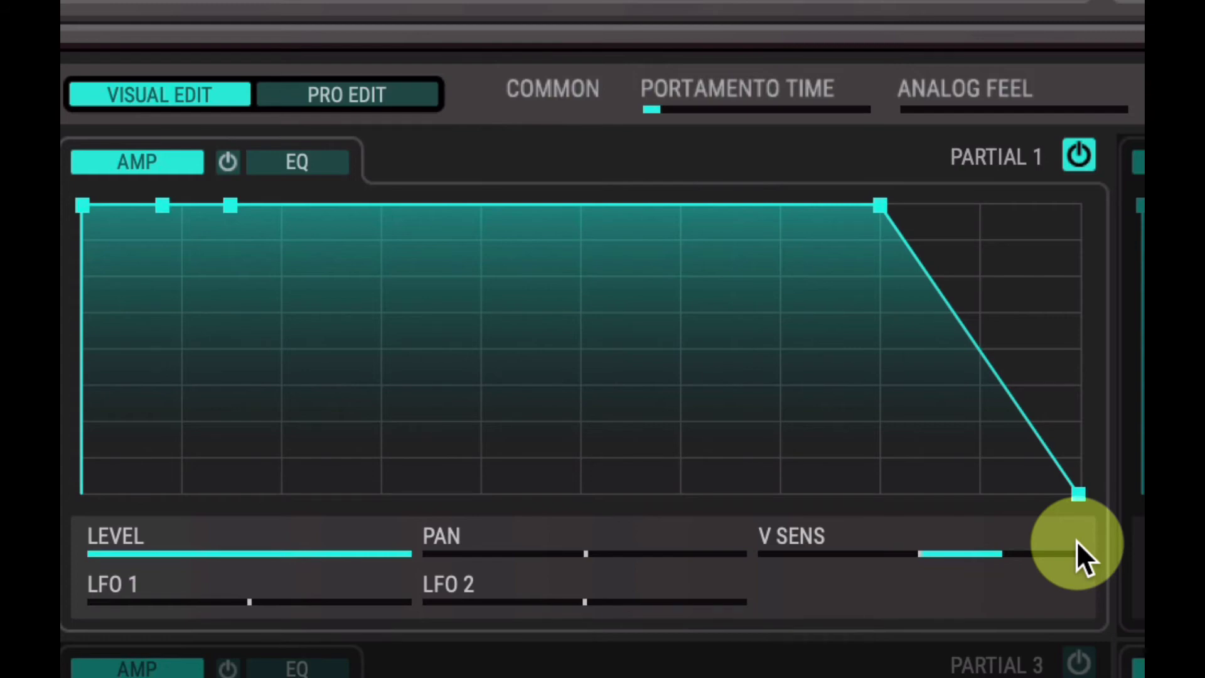
pyautogui.moveTo(1077, 496); pyautogui.dragTo(962, 489)
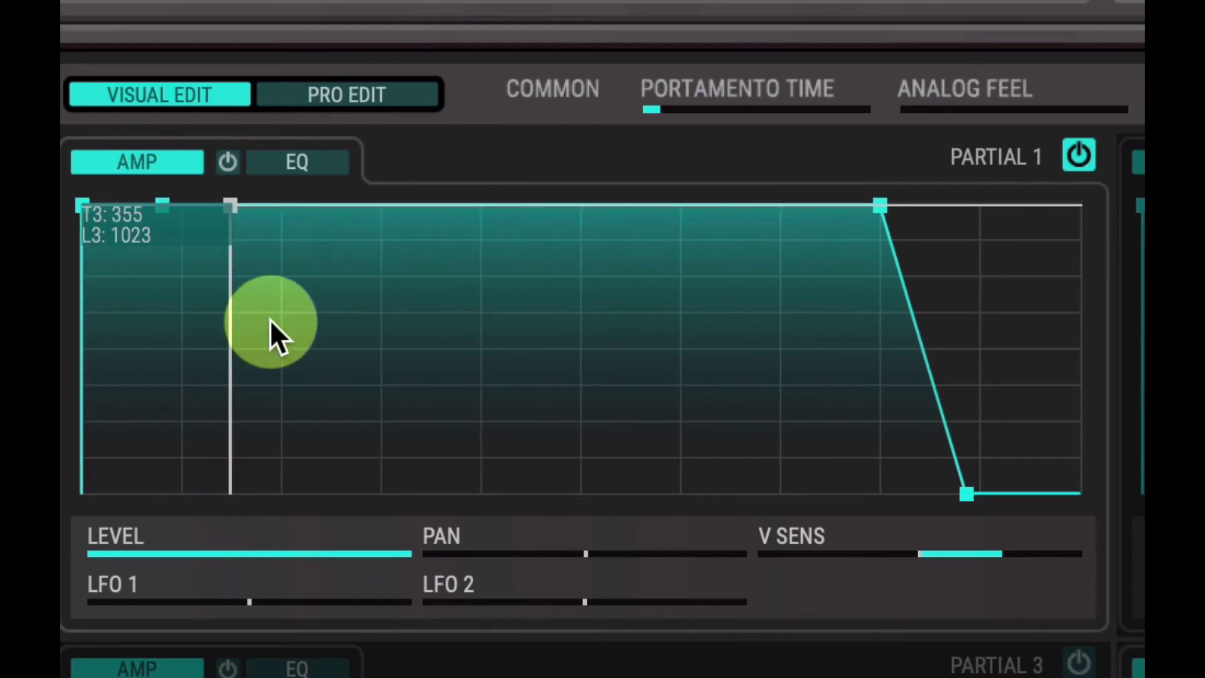
# Step: Pull the T4 release back to 0 for an instant cutoff and return Partial 1's pan to centre
pyautogui.moveTo(590, 552); pyautogui.dragTo(920, 631)
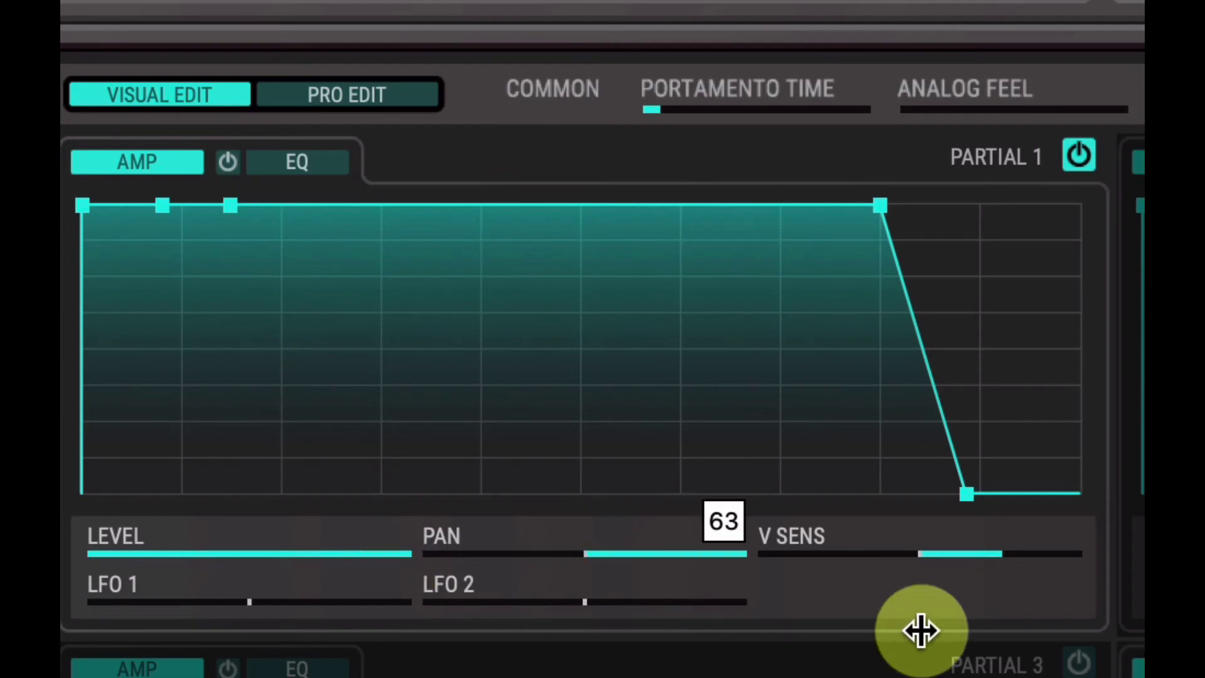
pyautogui.moveTo(966, 494); pyautogui.dragTo(820, 506)
pyautogui.moveTo(727, 567); pyautogui.dragTo(879, 646)
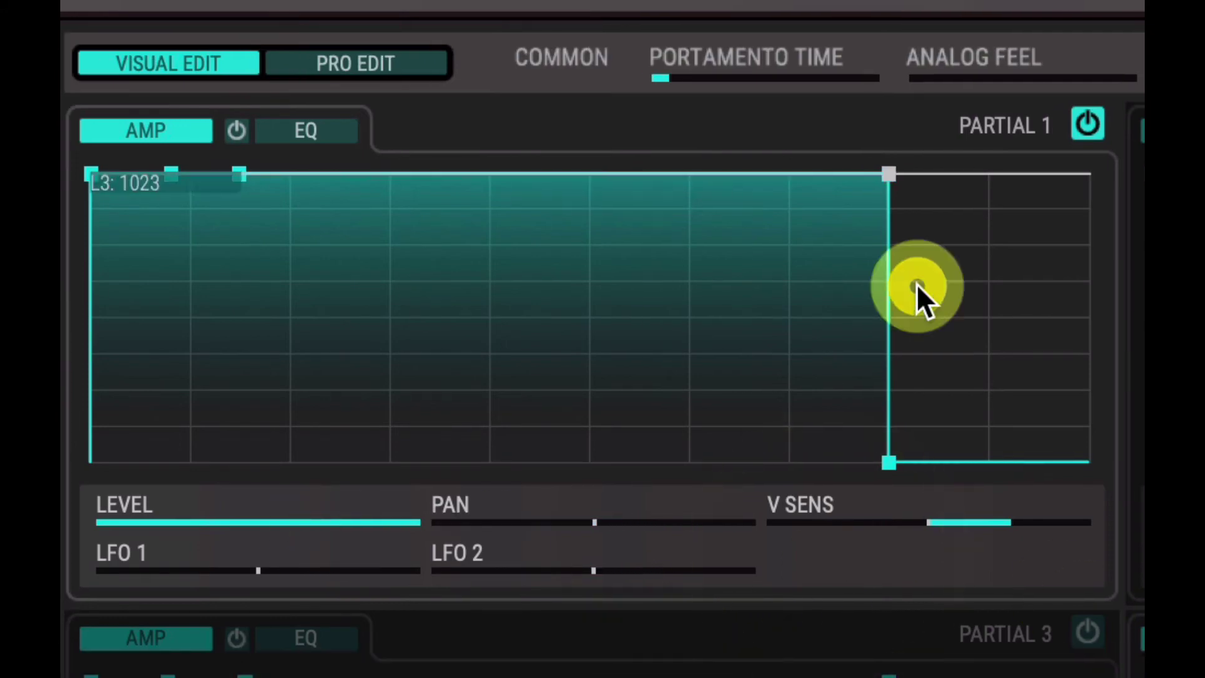
pyautogui.click(916, 285)
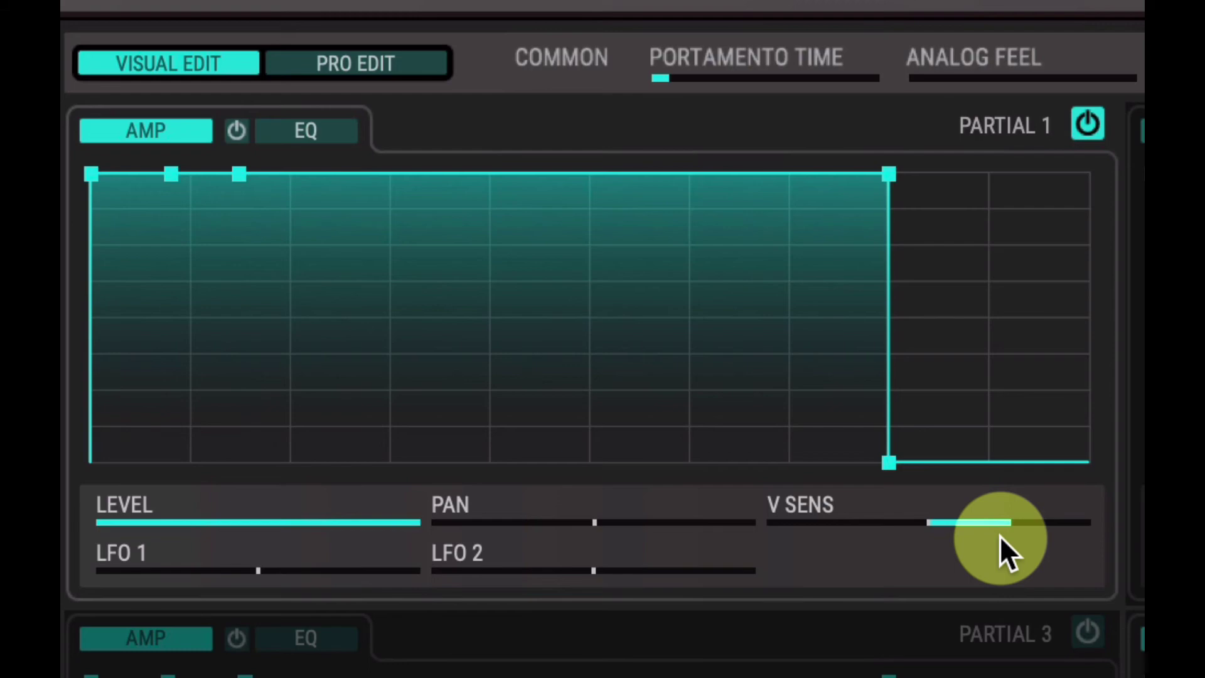
# Step: Push Partial 1's V SENS up to 100, then bring it back to about 50
pyautogui.click(1003, 287)
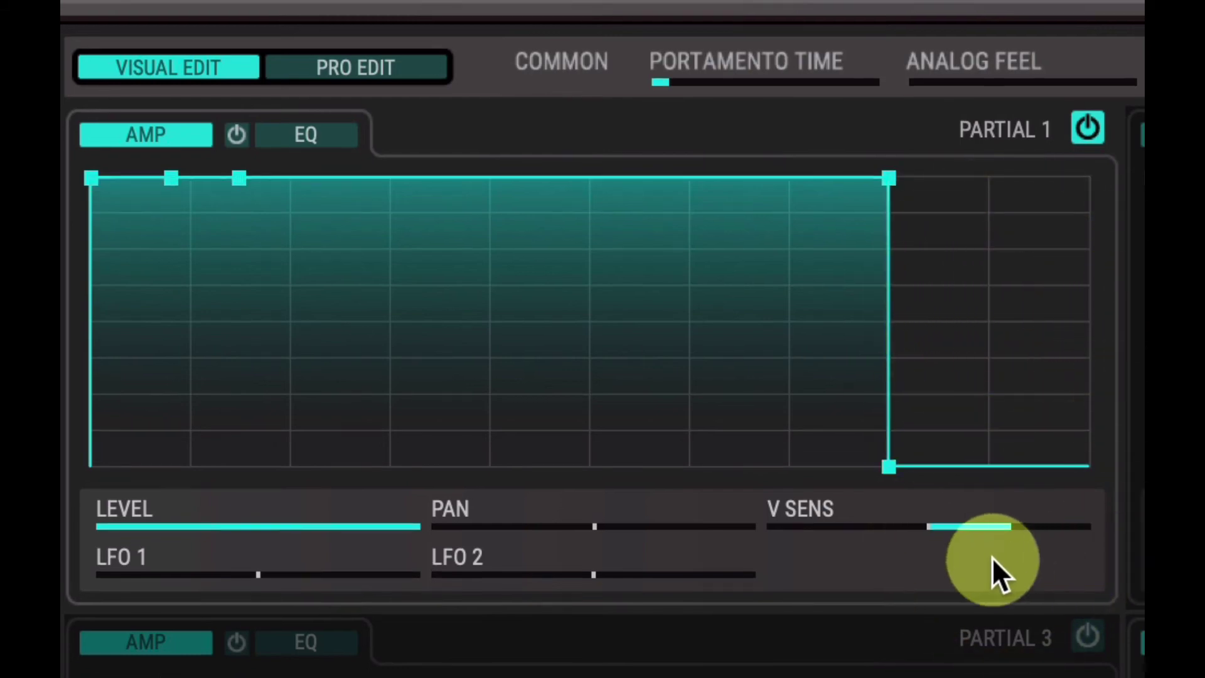
pyautogui.moveTo(1008, 529)
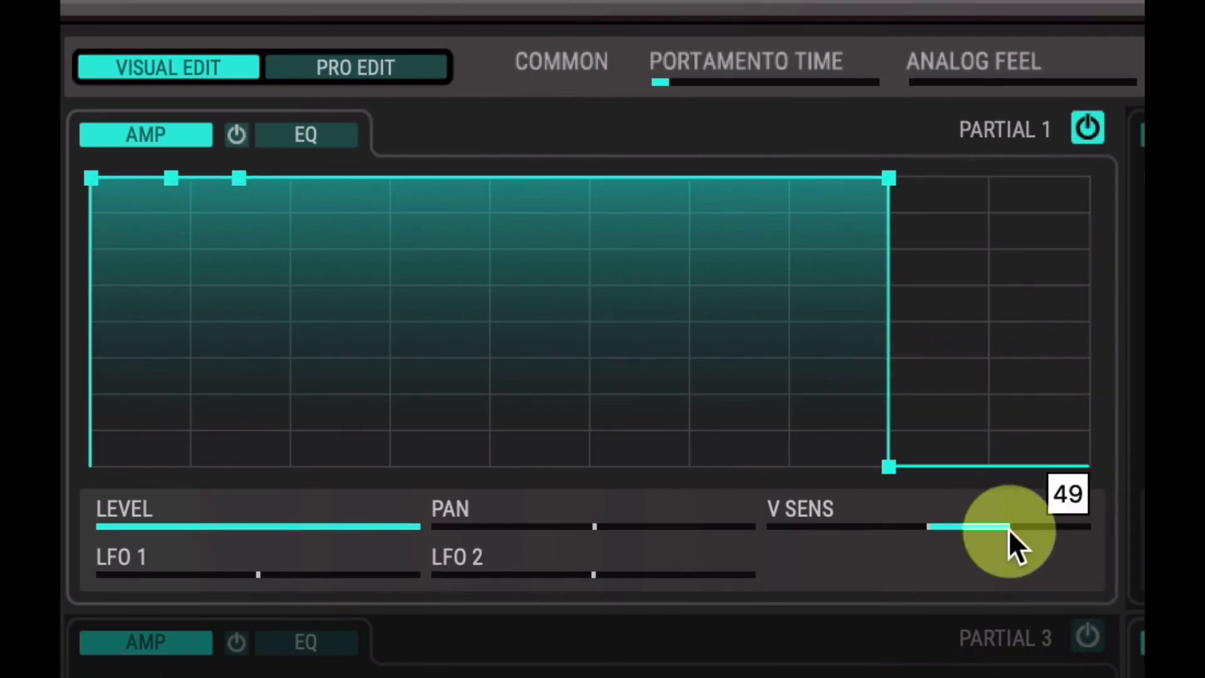
pyautogui.moveTo(1007, 529)
pyautogui.mouseDown()
pyautogui.moveTo(1096, 539)
pyautogui.moveTo(928, 535)
pyautogui.moveTo(1009, 543)
pyautogui.mouseUp()
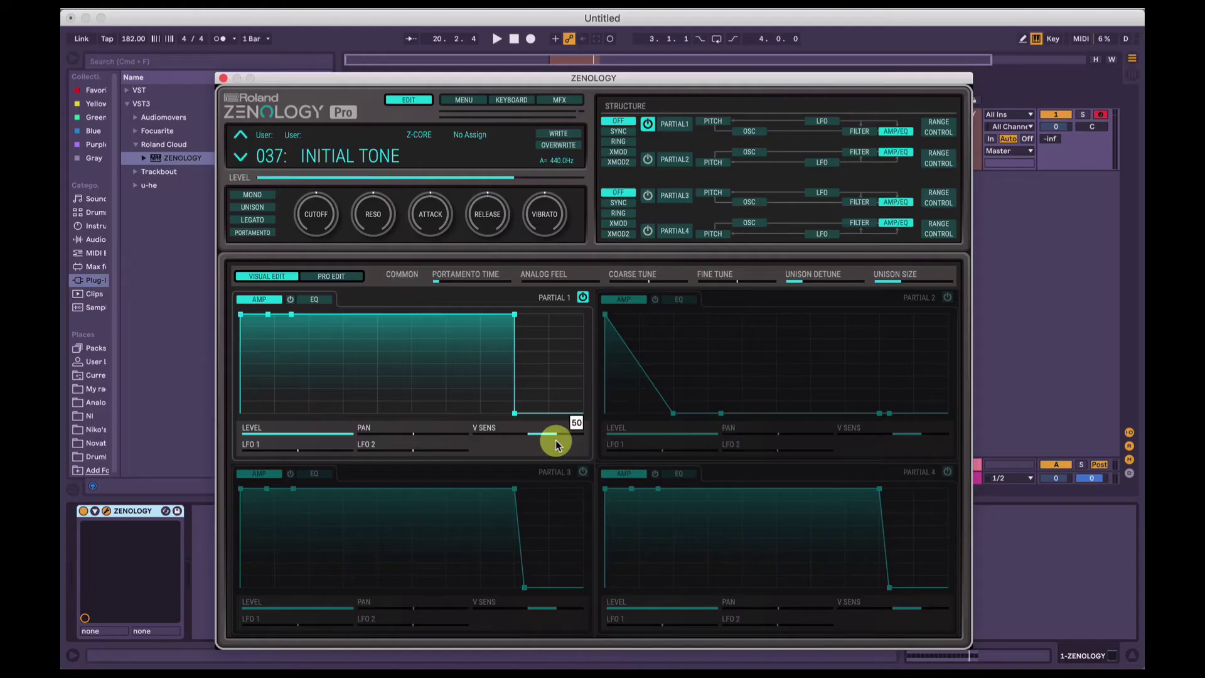
pyautogui.moveTo(555, 439); pyautogui.dragTo(555, 439)
# Step: Close the synth, enlarge the clip's velocity lane to view rising velocities, and select the ZENOLOGY track
pyautogui.click(223, 77)
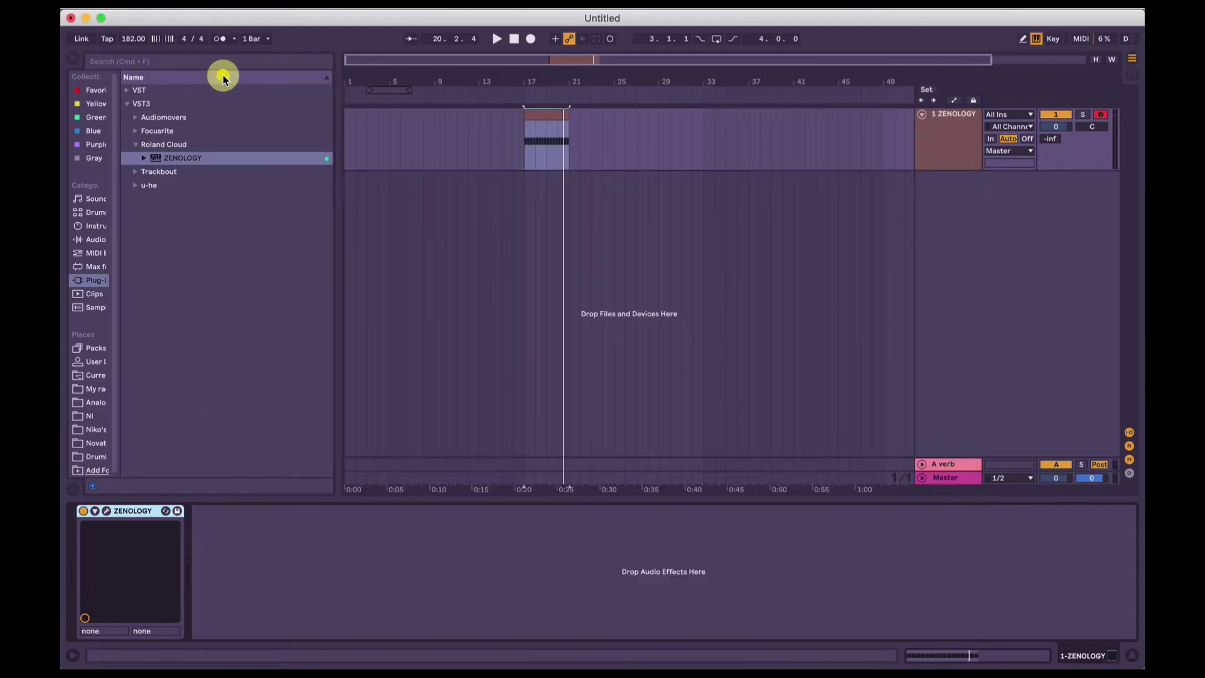
pyautogui.click(541, 119)
pyautogui.click(540, 119)
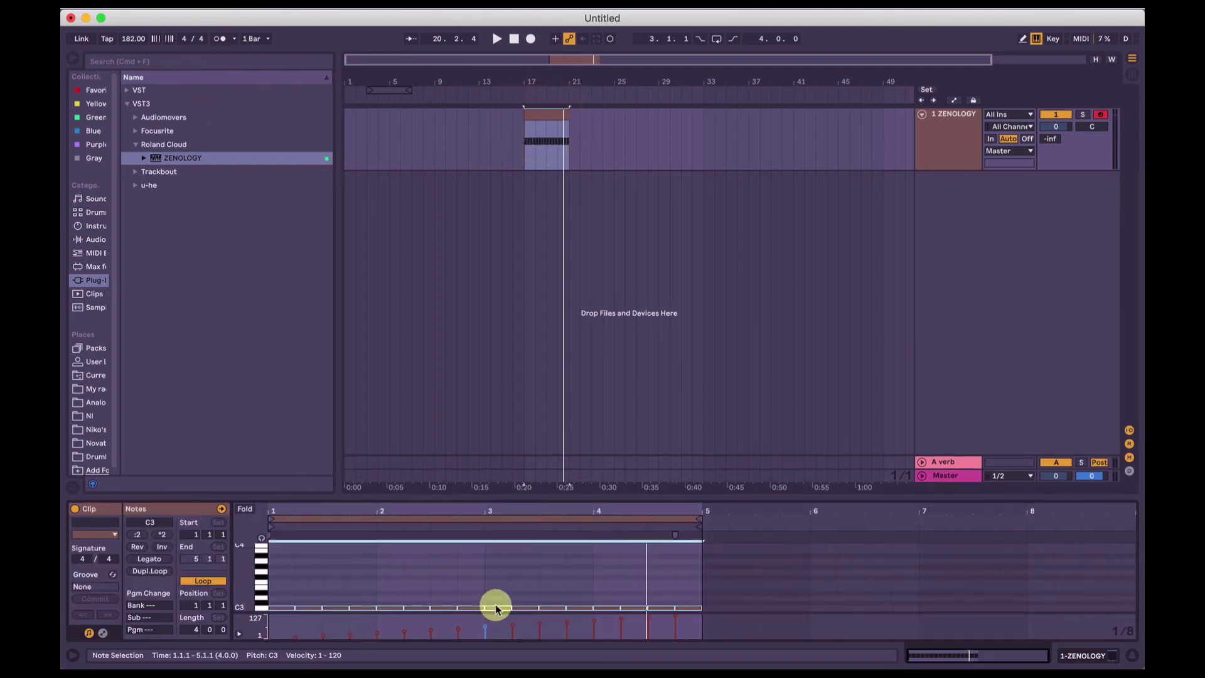
pyautogui.moveTo(494, 613); pyautogui.dragTo(497, 567)
pyautogui.scroll(2, 511, 552)
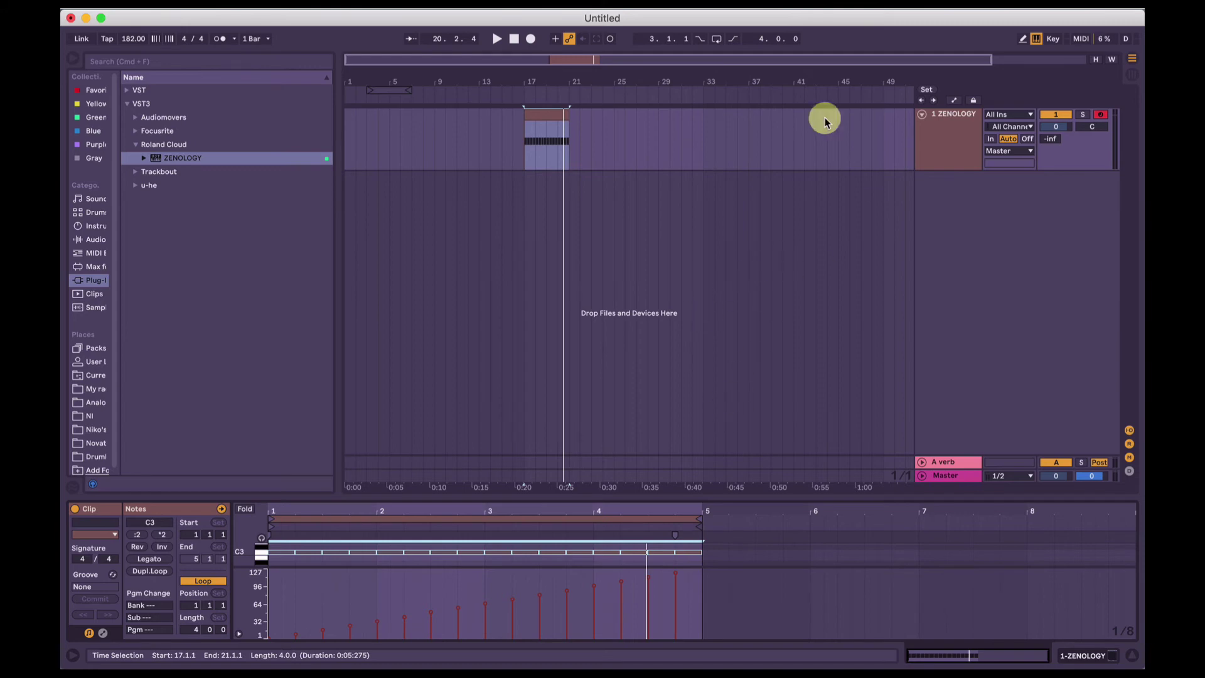
pyautogui.click(960, 129)
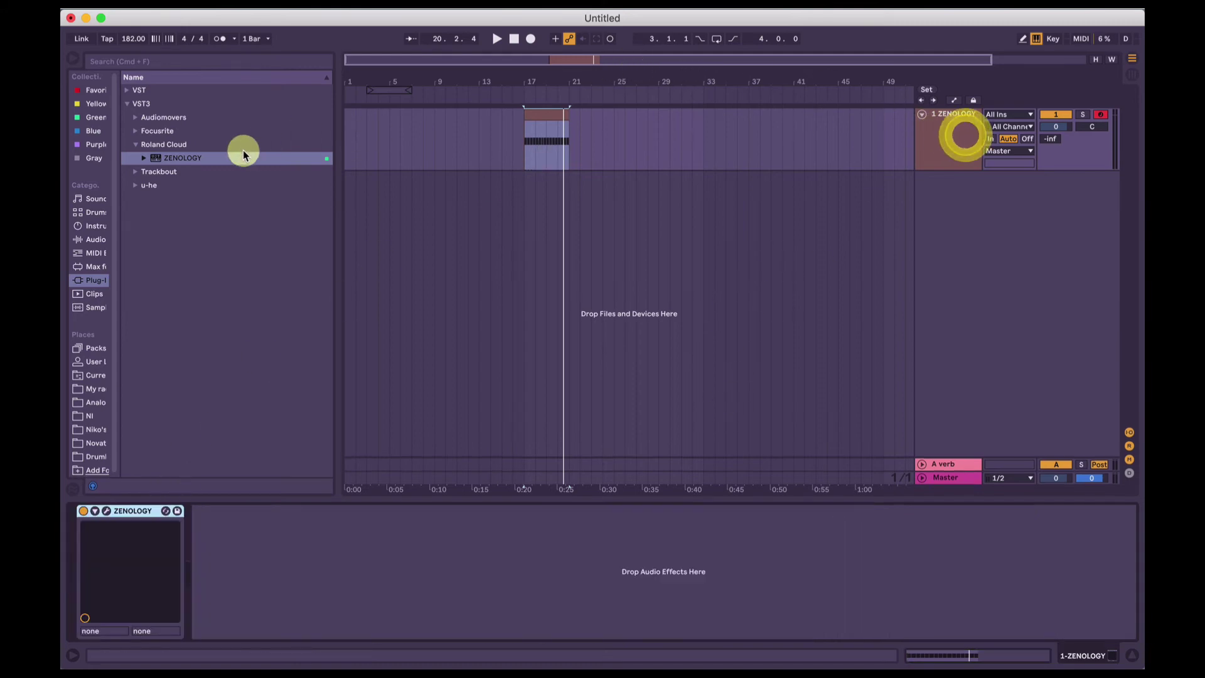
# Step: Reopen ZENOLOGY at the top right, set the clip's last note to velocity 120, and play
pyautogui.click(106, 510)
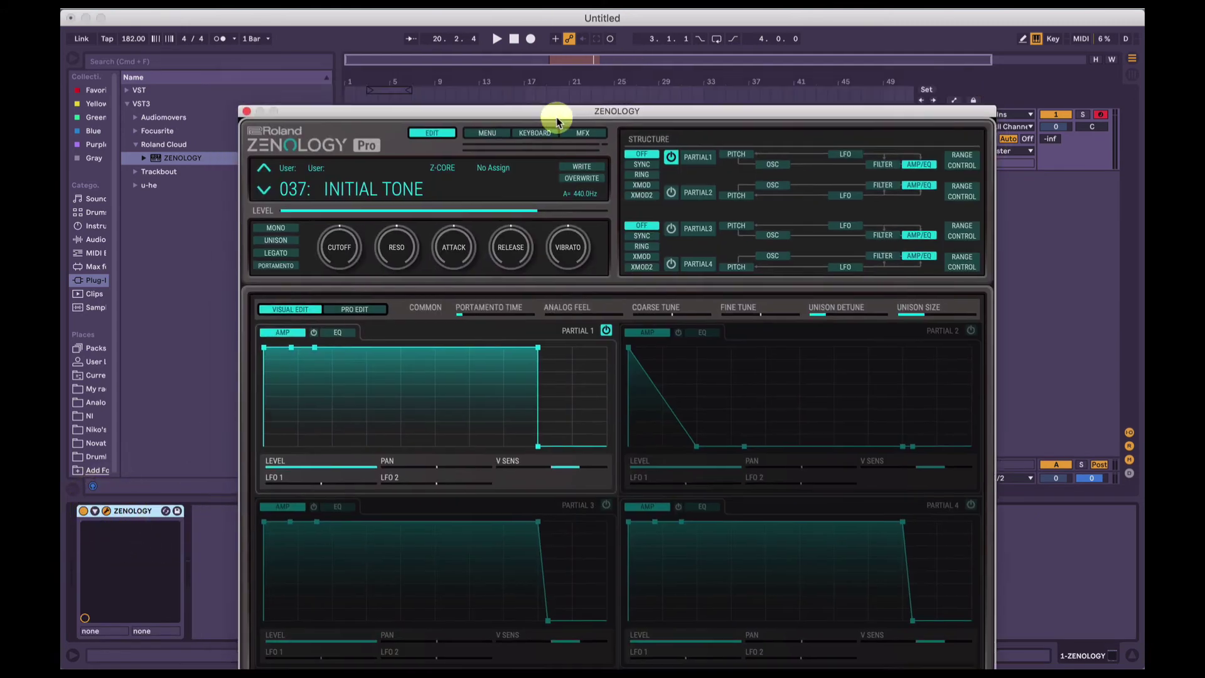
pyautogui.moveTo(552, 123); pyautogui.dragTo(1037, 15)
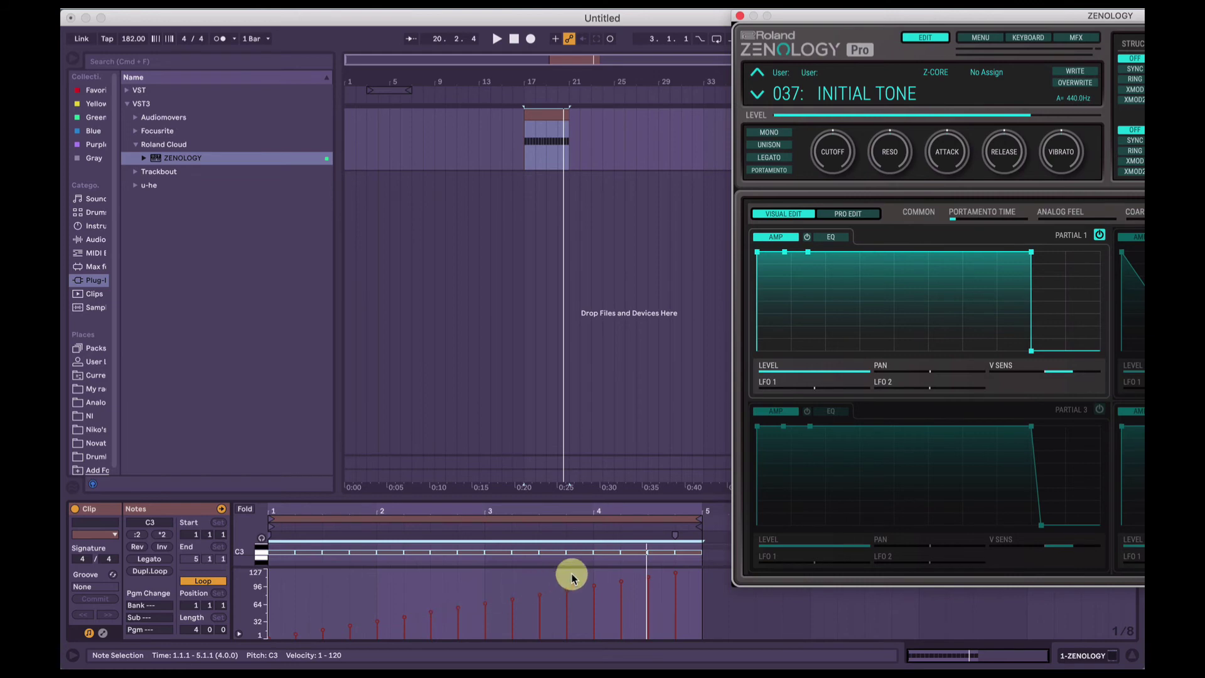
pyautogui.click(675, 563)
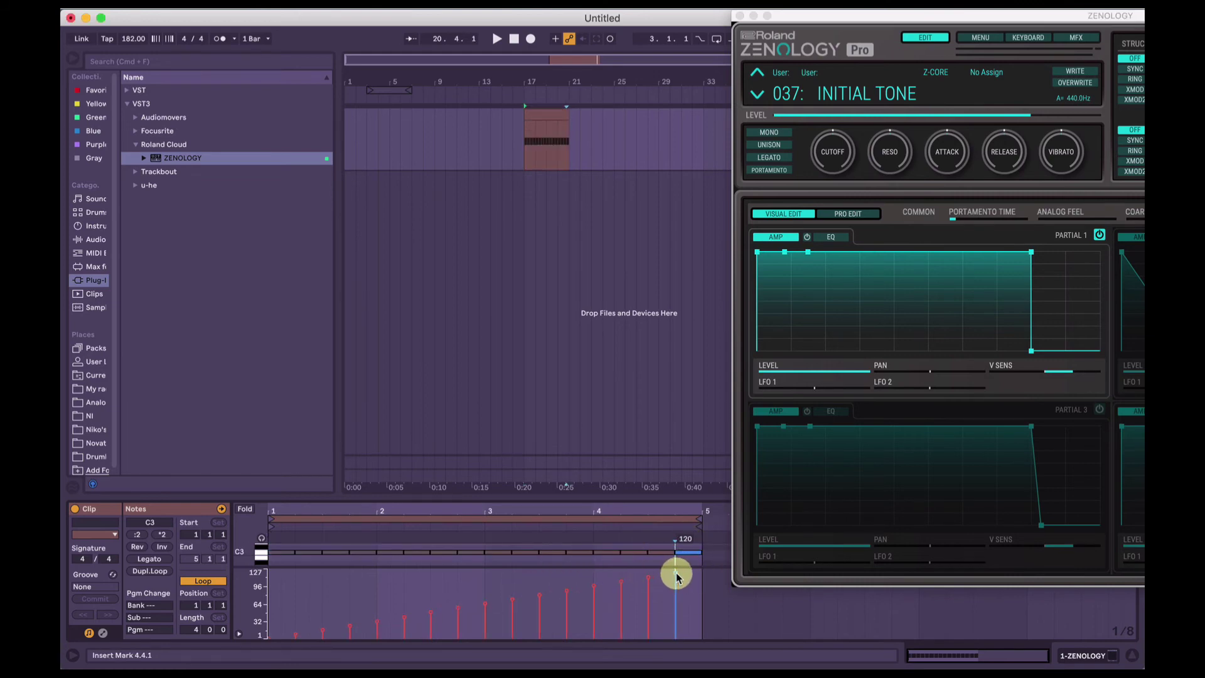
pyautogui.click(675, 576)
pyautogui.moveTo(675, 574); pyautogui.dragTo(682, 570)
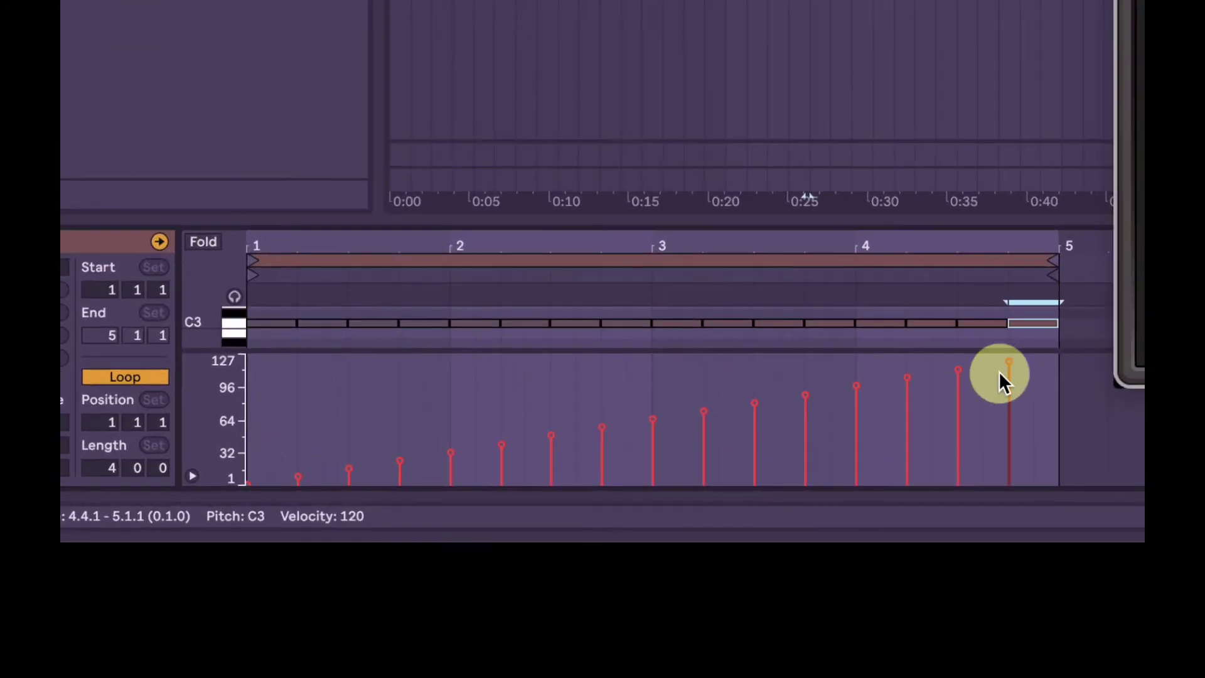
pyautogui.press('space')
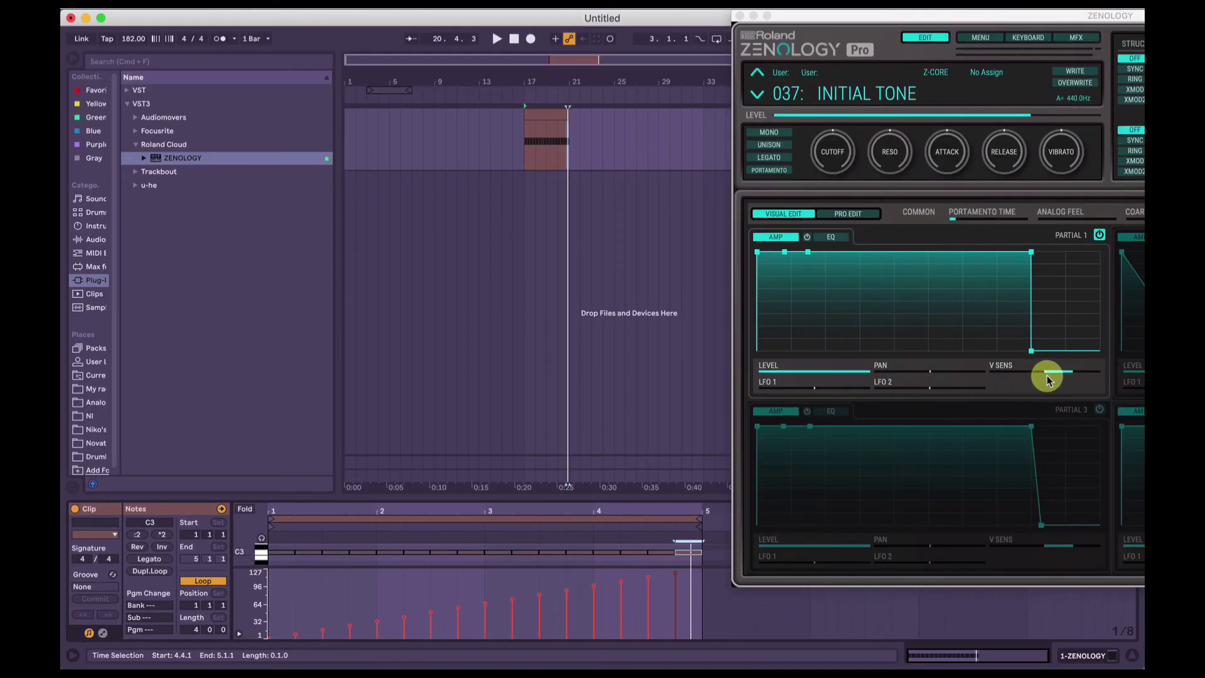
# Step: Reset Partial 1's V SENS to 0 and start playing the clip from inside it
pyautogui.click(1046, 376)
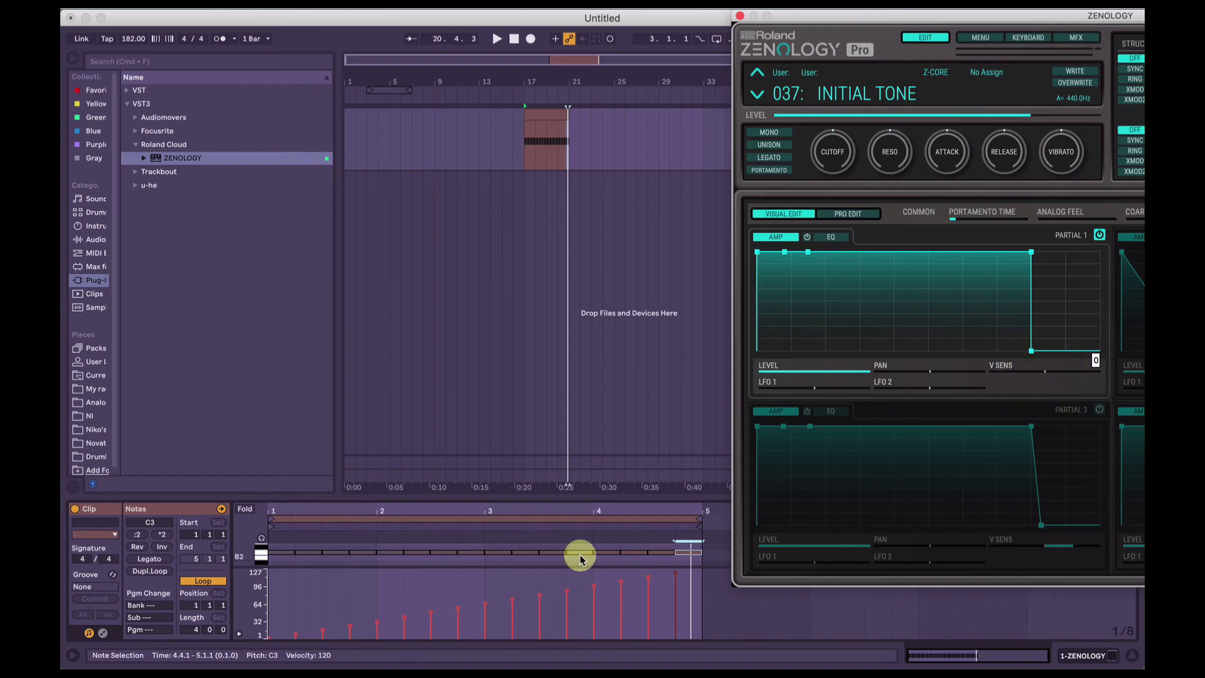
pyautogui.click(336, 631)
pyautogui.click(479, 585)
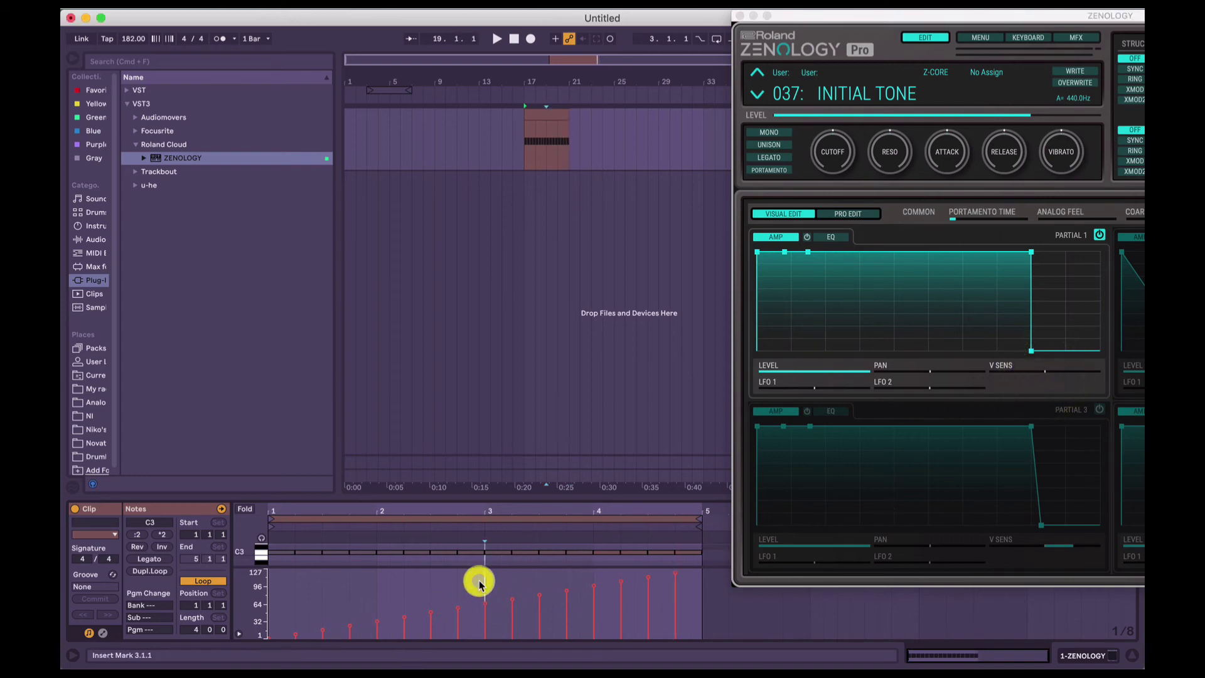
pyautogui.press('space')
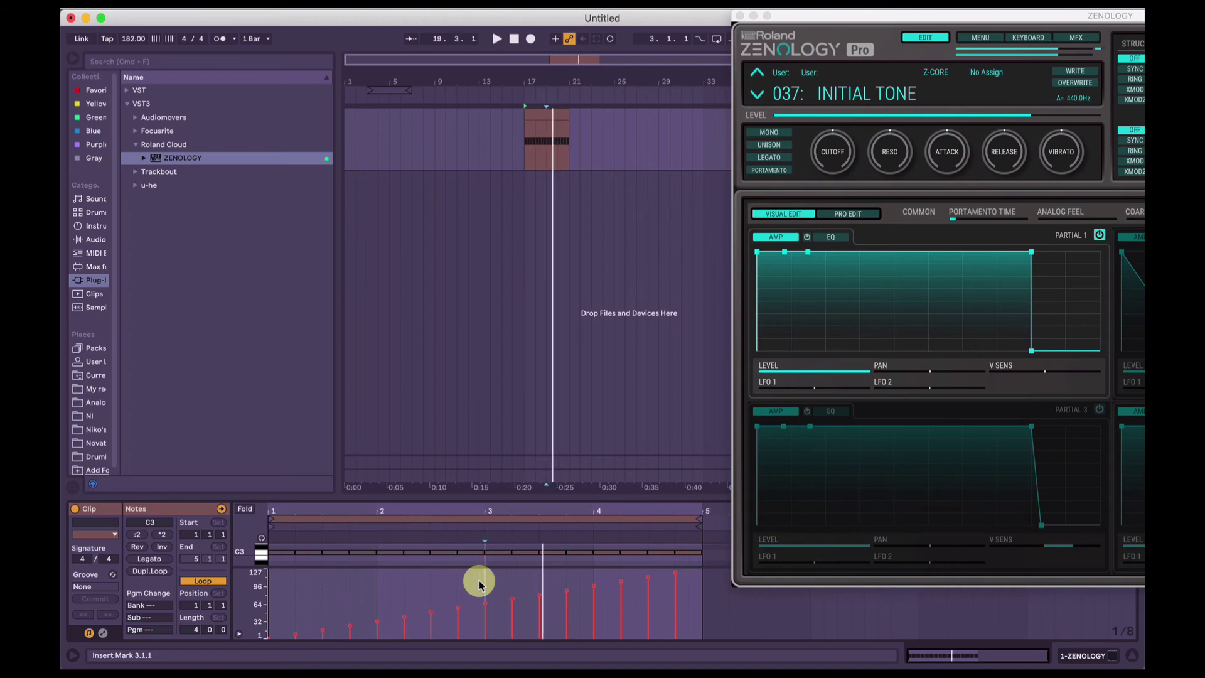
# Step: Sweep V SENS up to 100, replay the clip from its start, and centre the synth window
pyautogui.moveTo(1041, 371); pyautogui.dragTo(1117, 380)
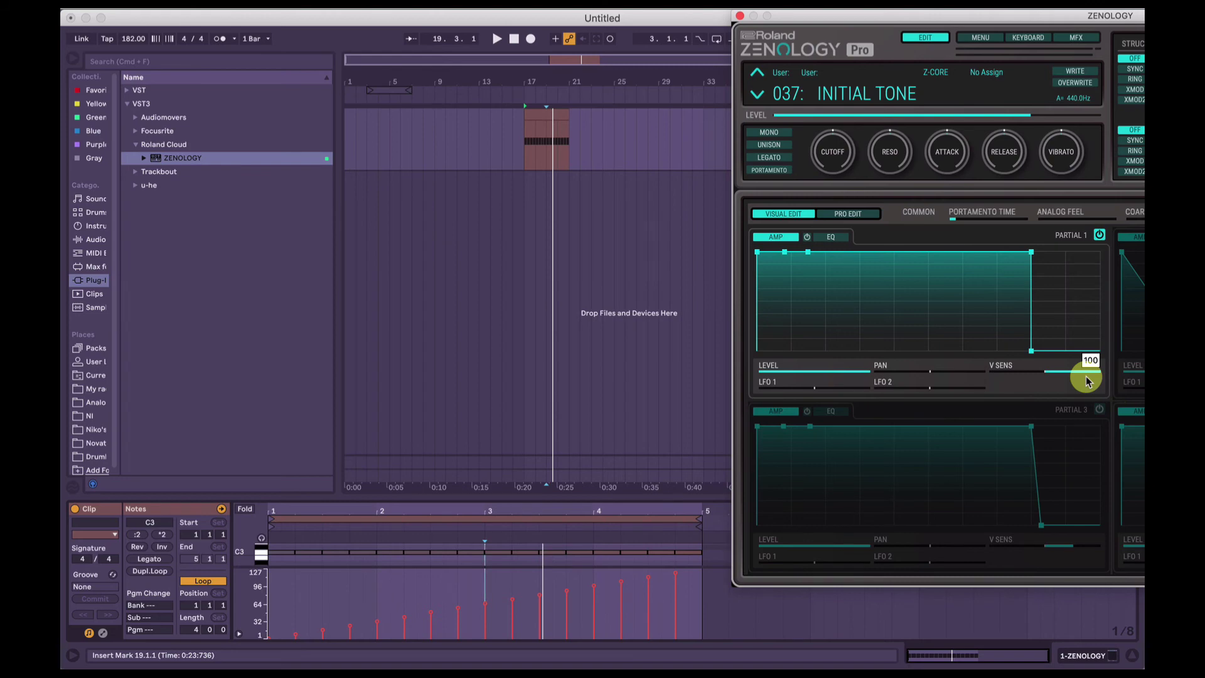
pyautogui.click(321, 640)
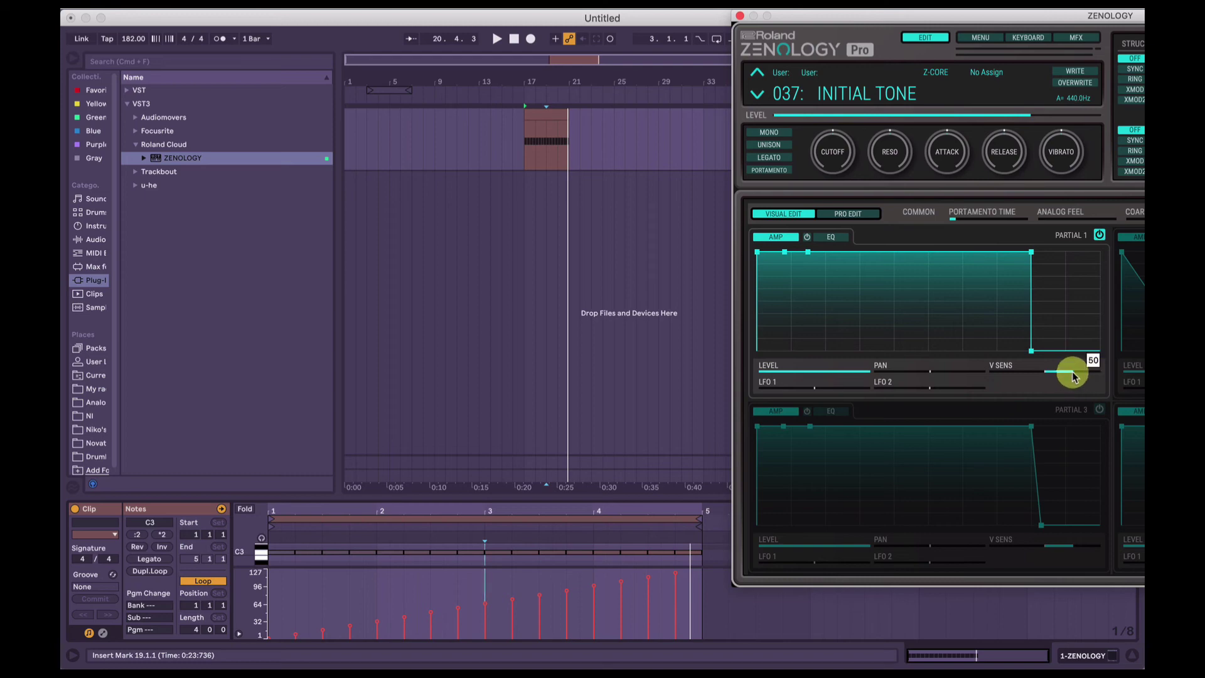
pyautogui.click(538, 593)
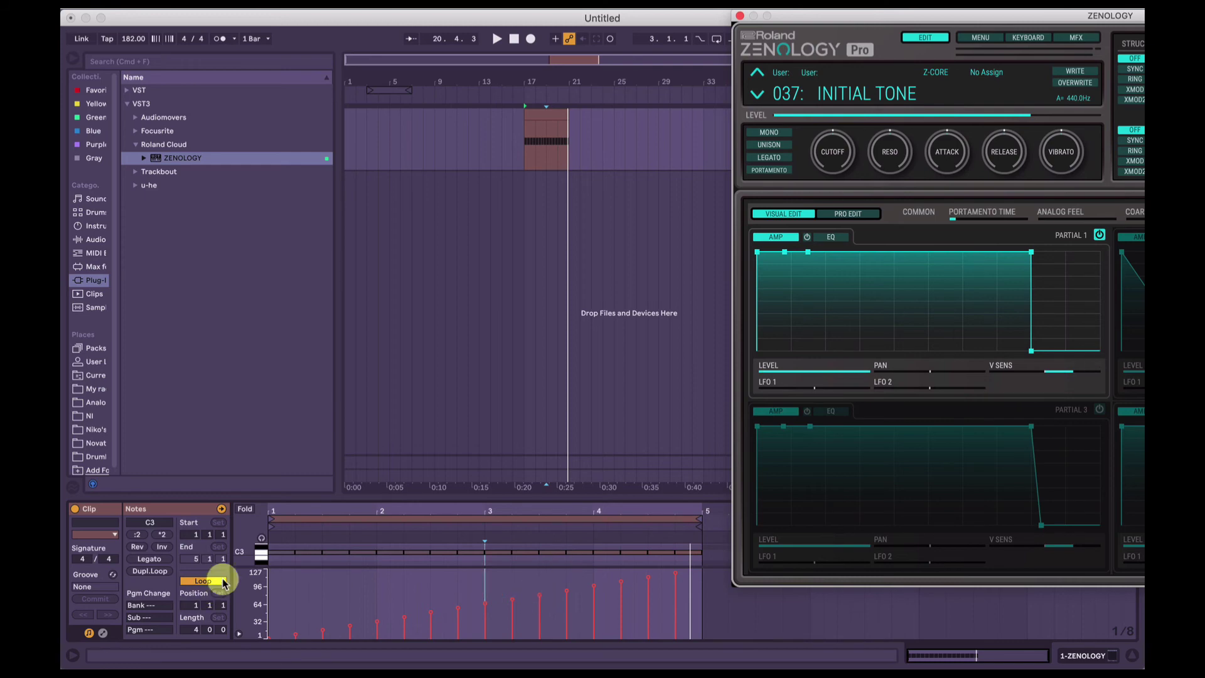
pyautogui.click(271, 596)
pyautogui.press('space')
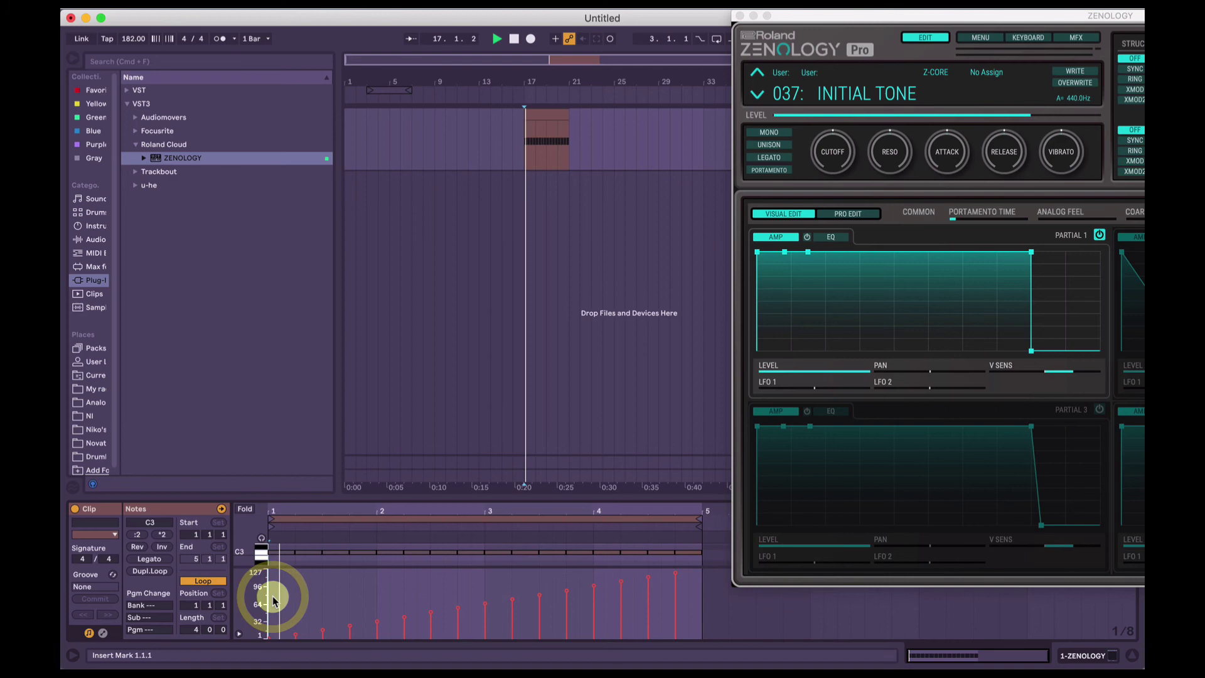
pyautogui.click(1044, 376)
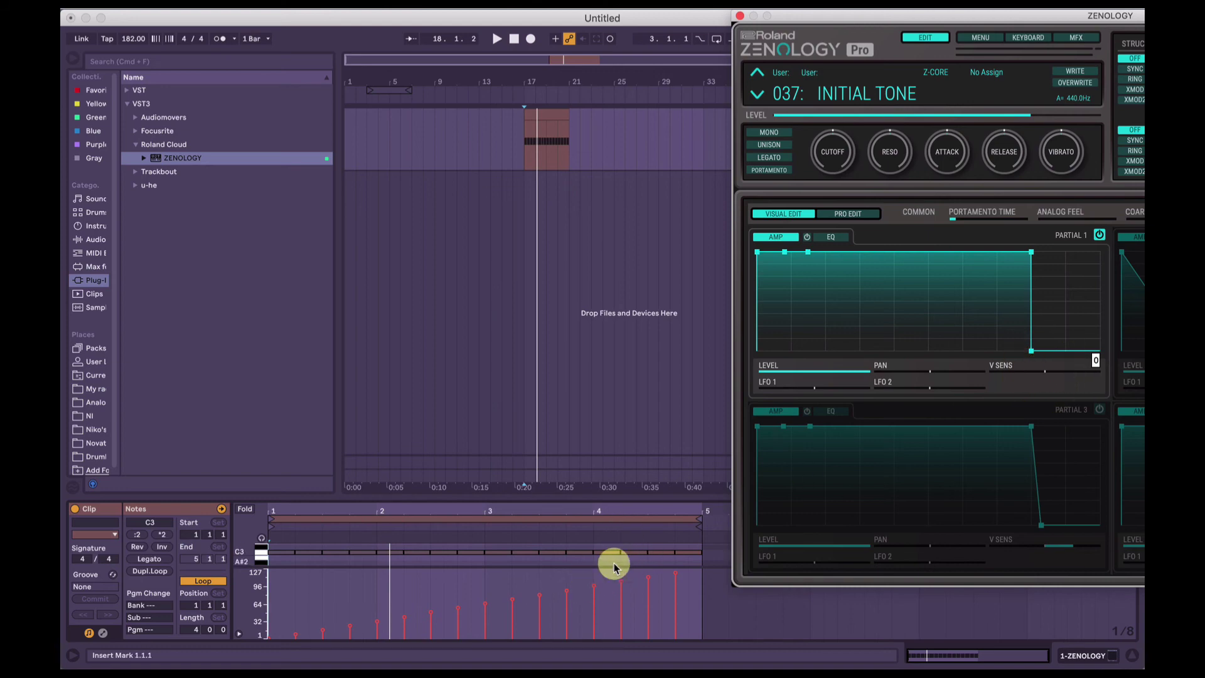
pyautogui.moveTo(966, 15); pyautogui.dragTo(490, 38)
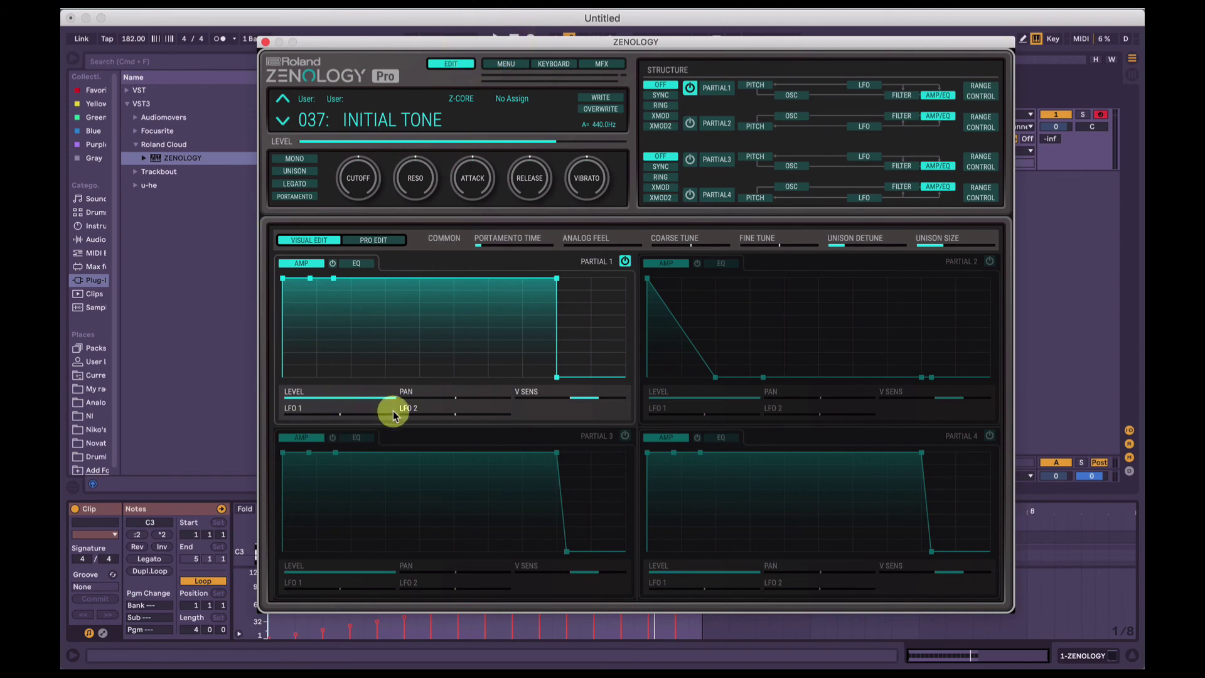
# Step: Set Partial 1's AMP page LFO 1 level send to 100
pyautogui.click(875, 92)
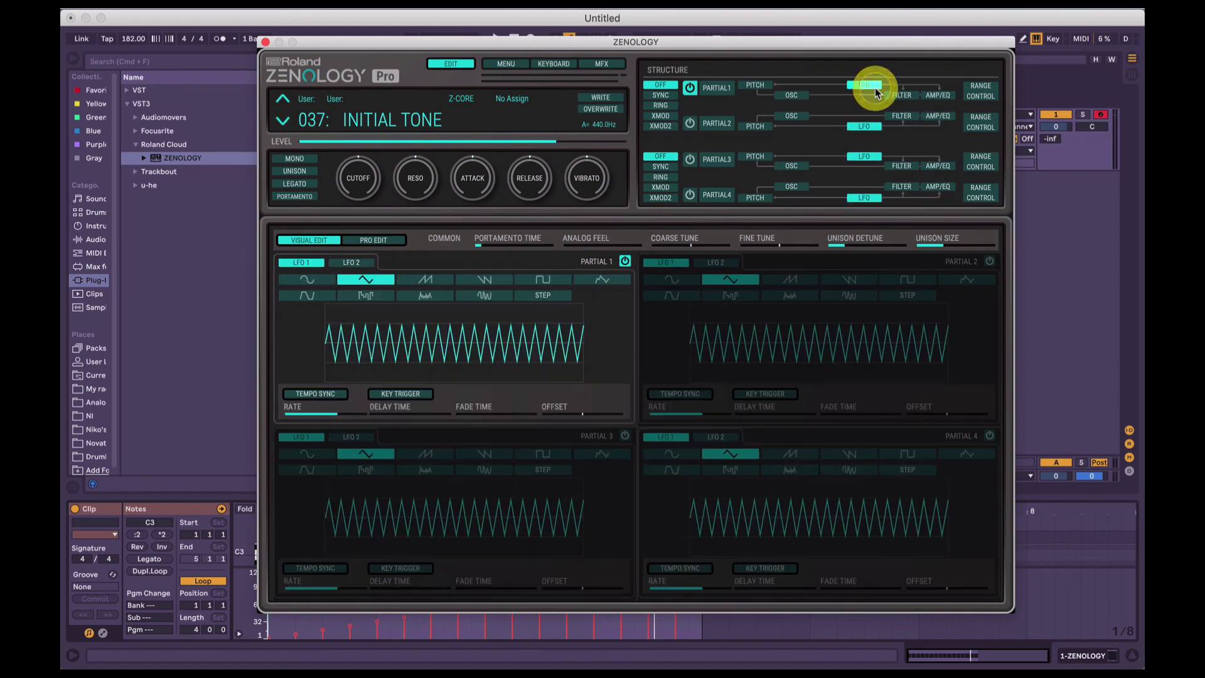
pyautogui.click(352, 263)
pyautogui.click(304, 262)
pyautogui.click(936, 96)
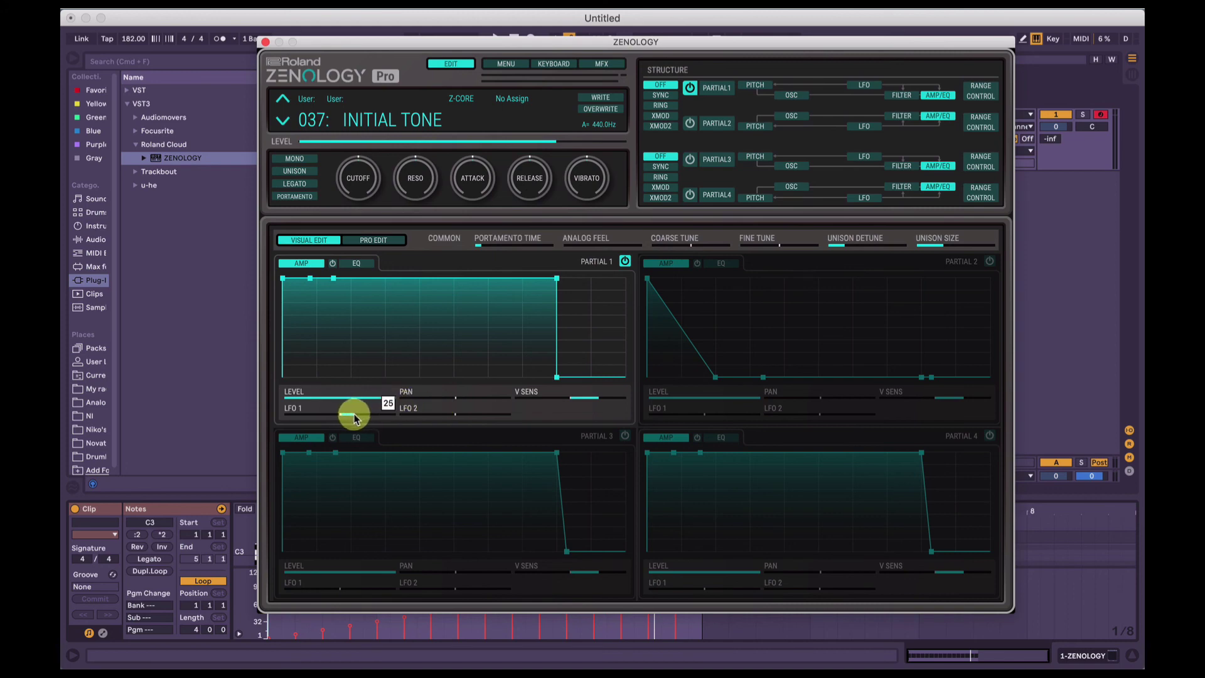
pyautogui.click(404, 416)
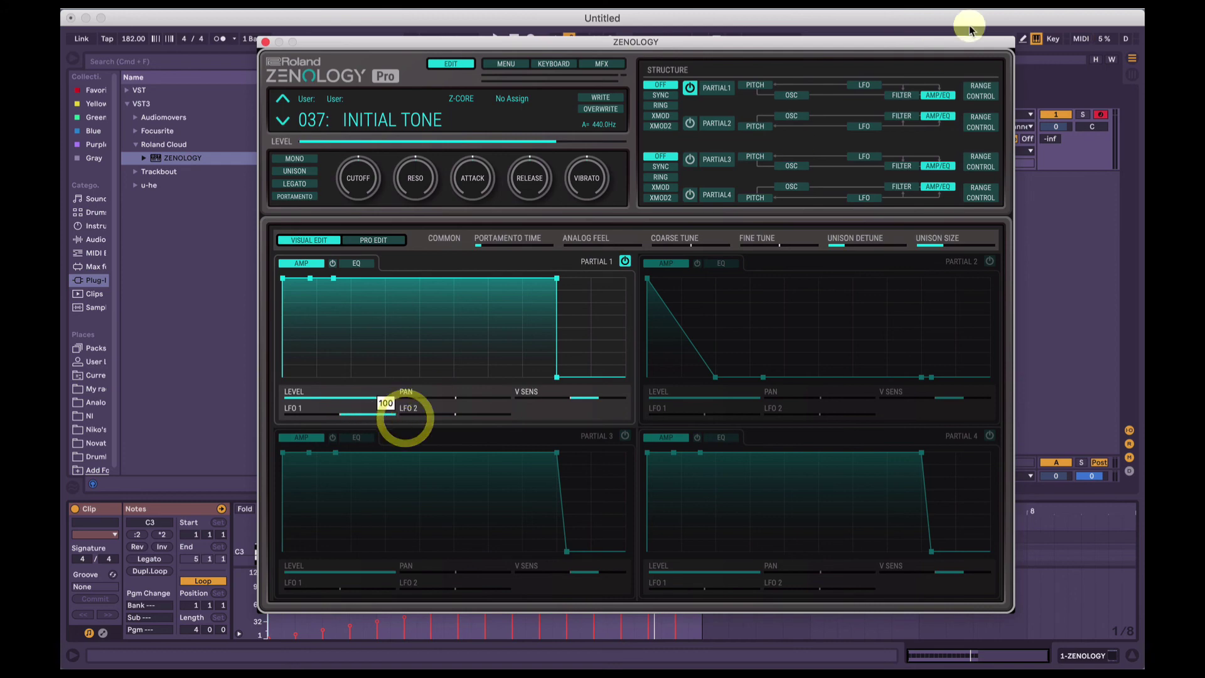
# Step: Speed up Partial 1's LFO 1 rate and adjust its delay and fade-in times
pyautogui.click(869, 86)
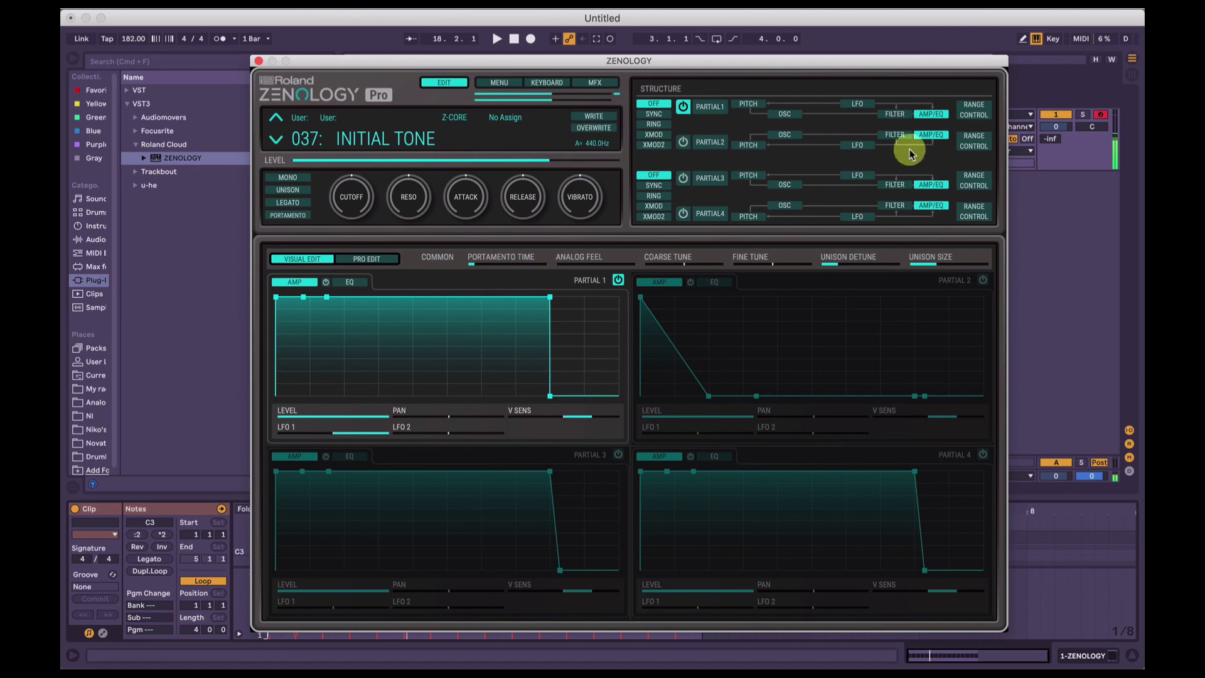
pyautogui.click(857, 105)
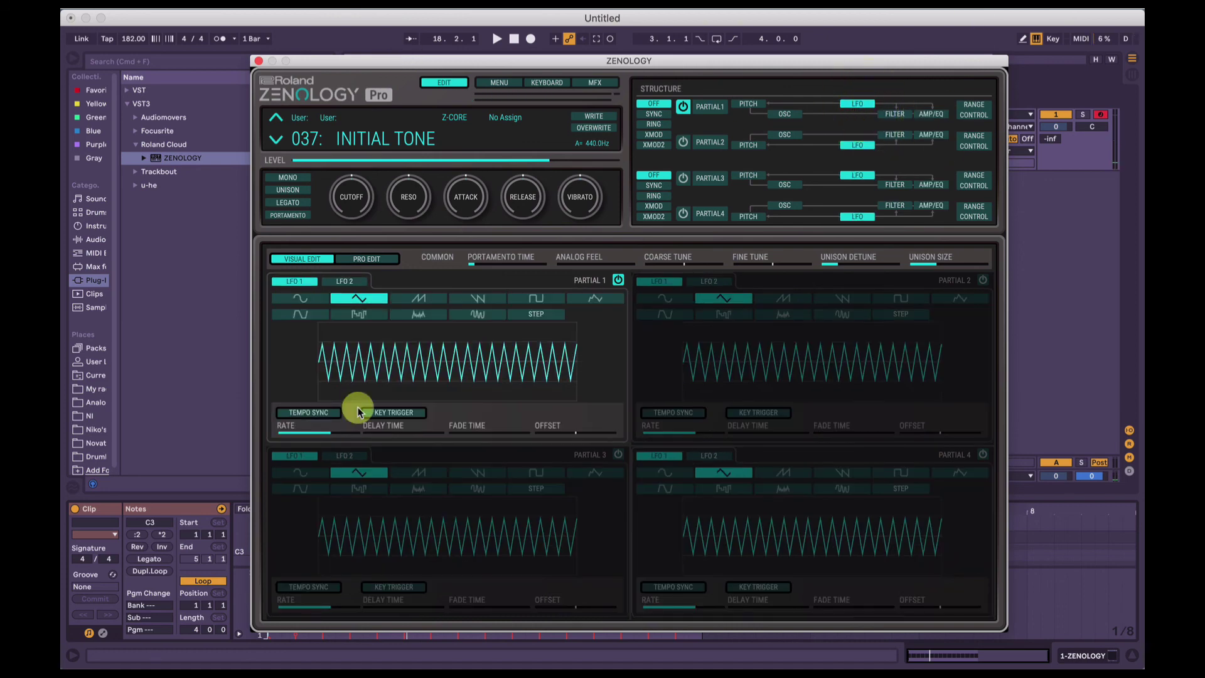
pyautogui.moveTo(329, 429); pyautogui.dragTo(338, 431)
pyautogui.moveTo(376, 432); pyautogui.dragTo(331, 439)
pyautogui.moveTo(457, 433); pyautogui.dragTo(481, 438)
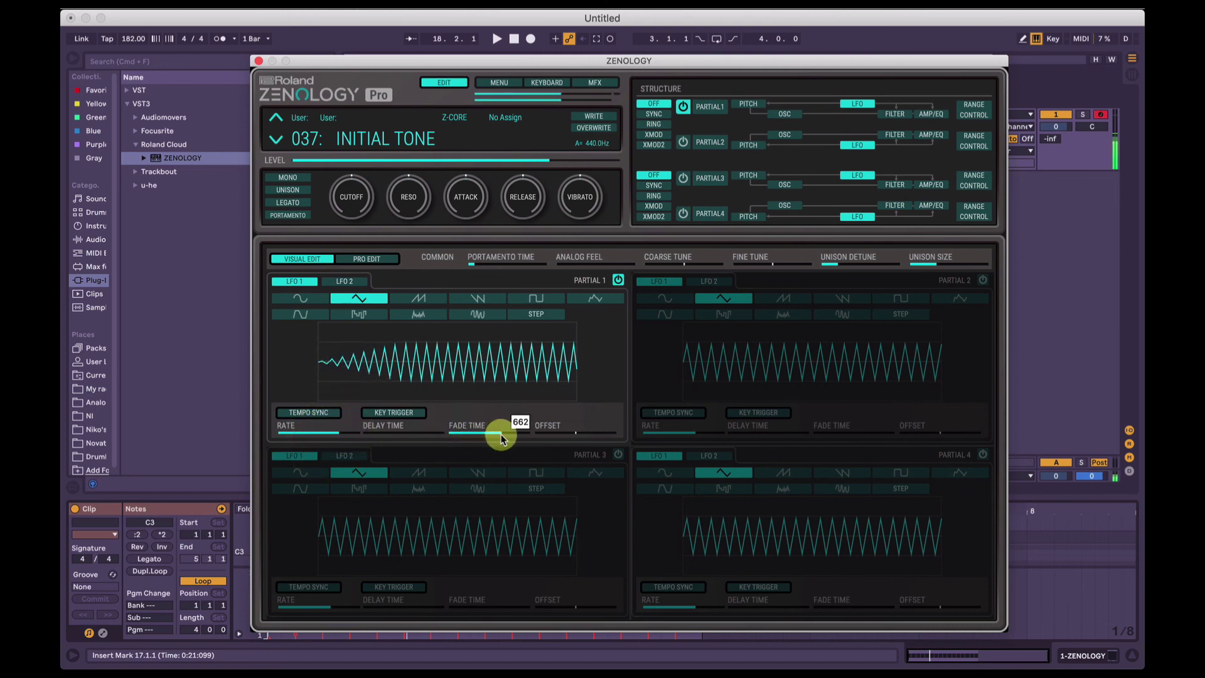
pyautogui.moveTo(501, 438); pyautogui.dragTo(500, 438)
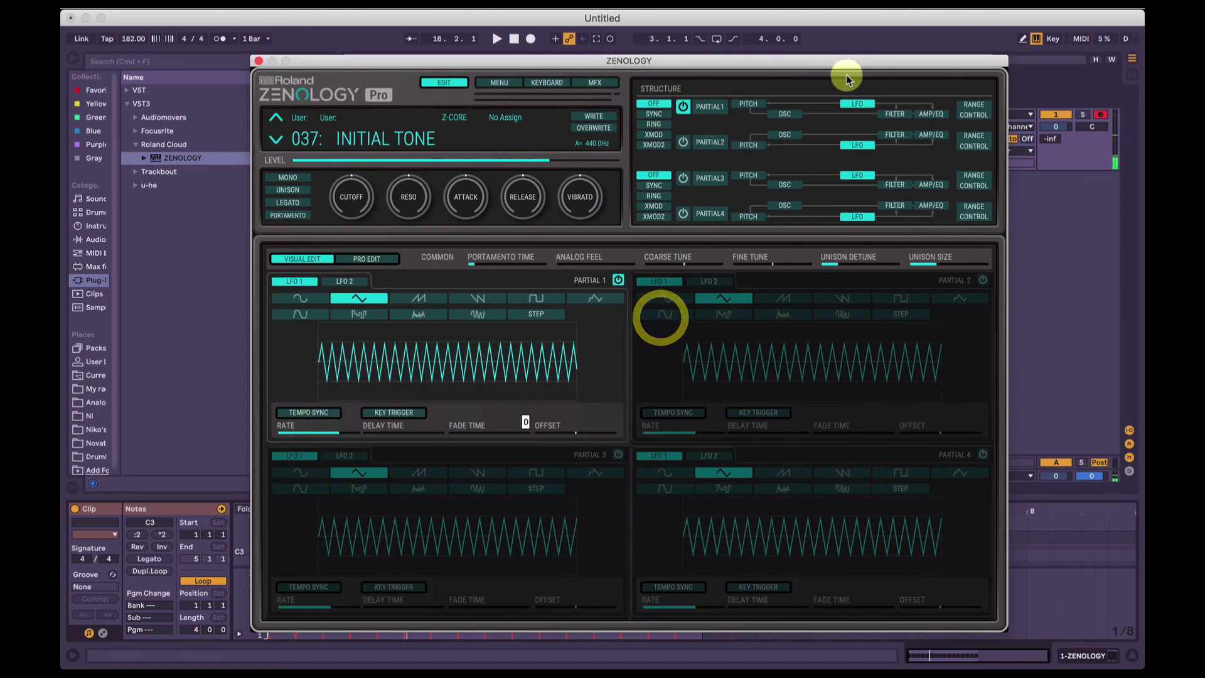
pyautogui.click(931, 114)
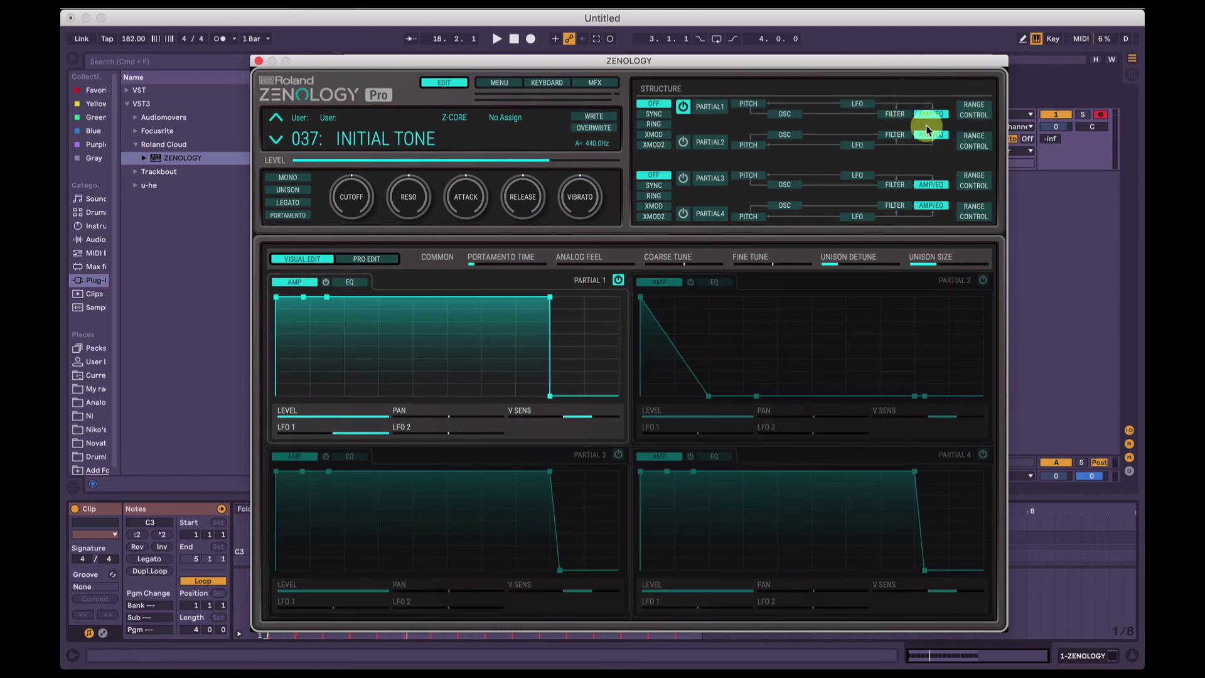
# Step: Switch on Partial 1's EQ, cutting the low band to -24dB near 117Hz and the high band near 4400Hz
pyautogui.click(337, 281)
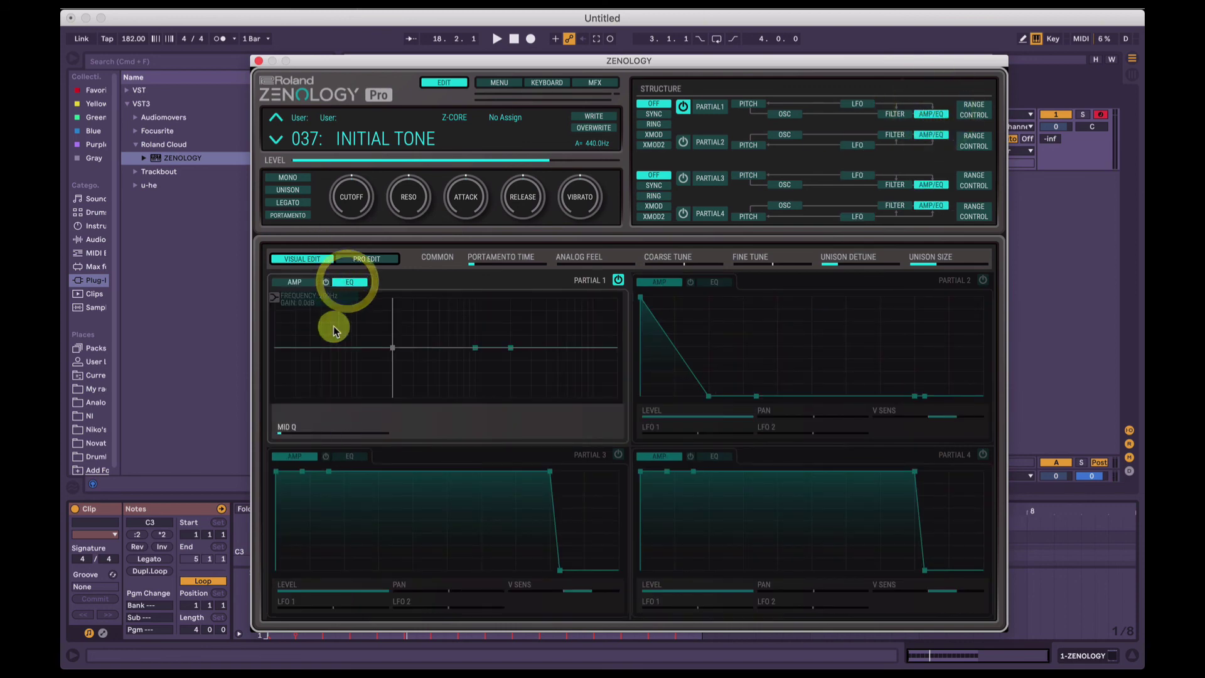
pyautogui.click(326, 282)
pyautogui.click(475, 347)
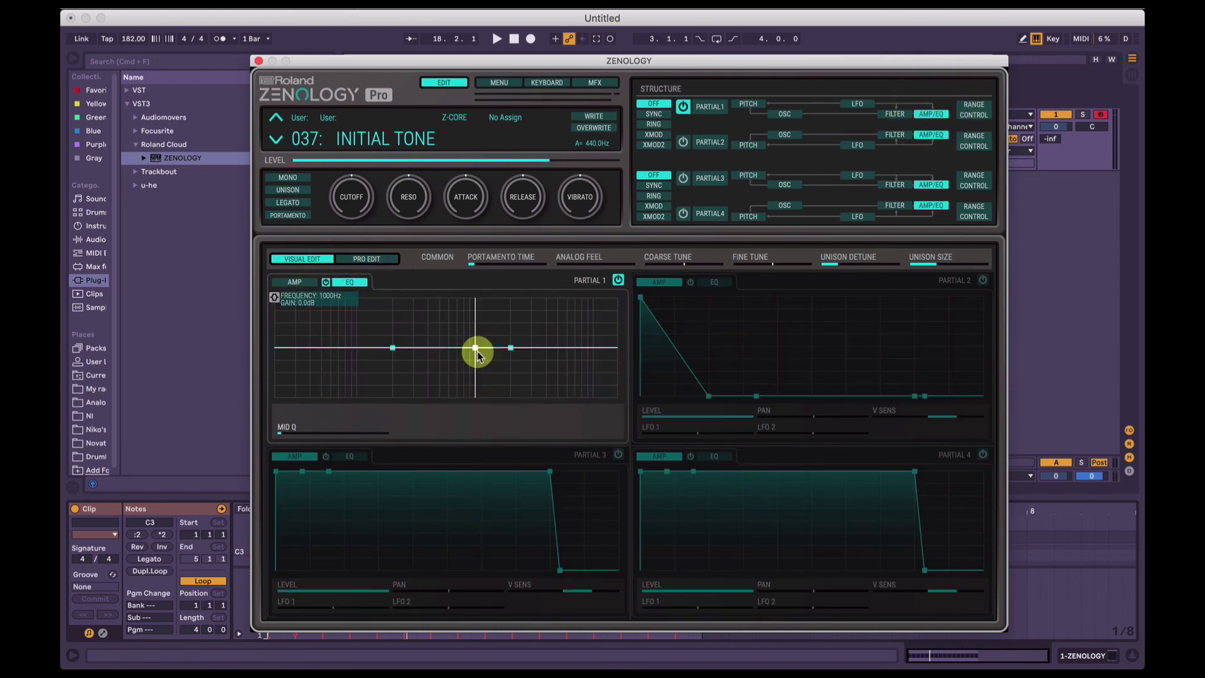
pyautogui.click(384, 348)
pyautogui.click(496, 345)
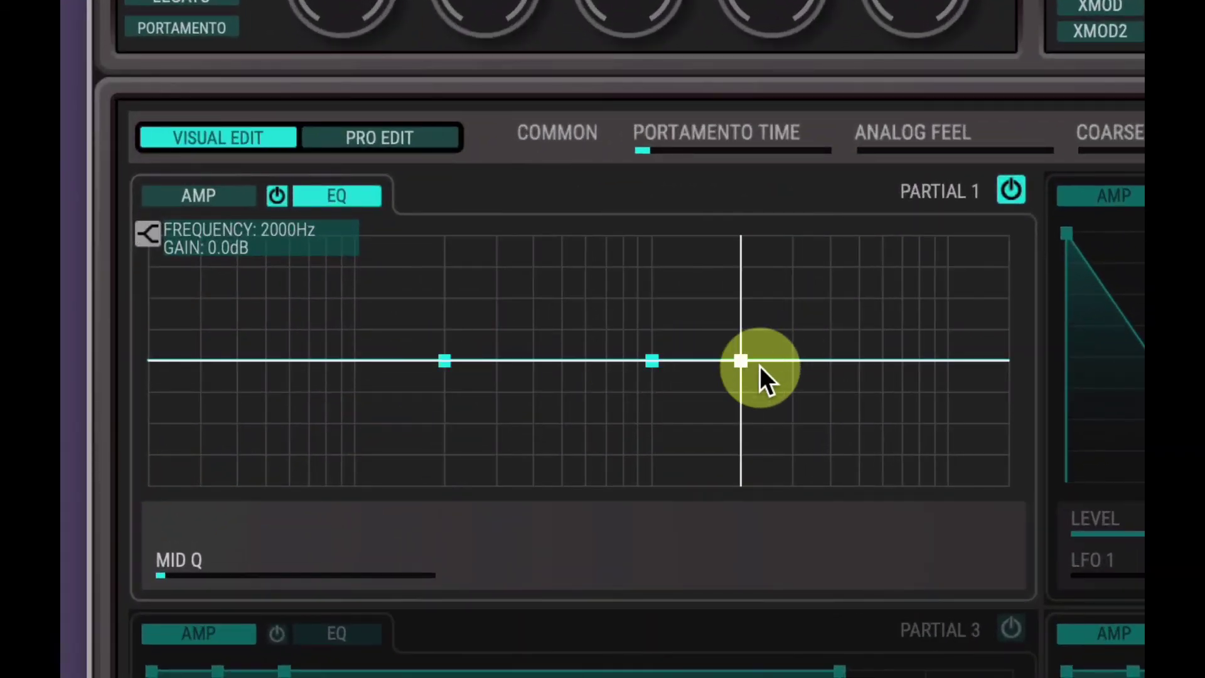
pyautogui.click(444, 361)
pyautogui.moveTo(443, 359); pyautogui.dragTo(375, 494)
pyautogui.moveTo(741, 361); pyautogui.dragTo(842, 475)
# Step: Boost the 1000Hz mid band to about +8.5dB and adjust its Q width
pyautogui.click(652, 360)
pyautogui.moveTo(652, 360); pyautogui.dragTo(600, 316)
pyautogui.click(177, 571)
pyautogui.moveTo(177, 570); pyautogui.dragTo(128, 609)
# Step: Reset the low band to 0dB, set the high band to 2dB near 3431Hz, and place the mid boost near 485Hz, +9dB
pyautogui.moveTo(375, 486); pyautogui.dragTo(373, 347)
pyautogui.click(601, 315)
pyautogui.moveTo(602, 314); pyautogui.dragTo(601, 379)
pyautogui.moveTo(770, 411); pyautogui.dragTo(803, 303)
pyautogui.click(241, 584)
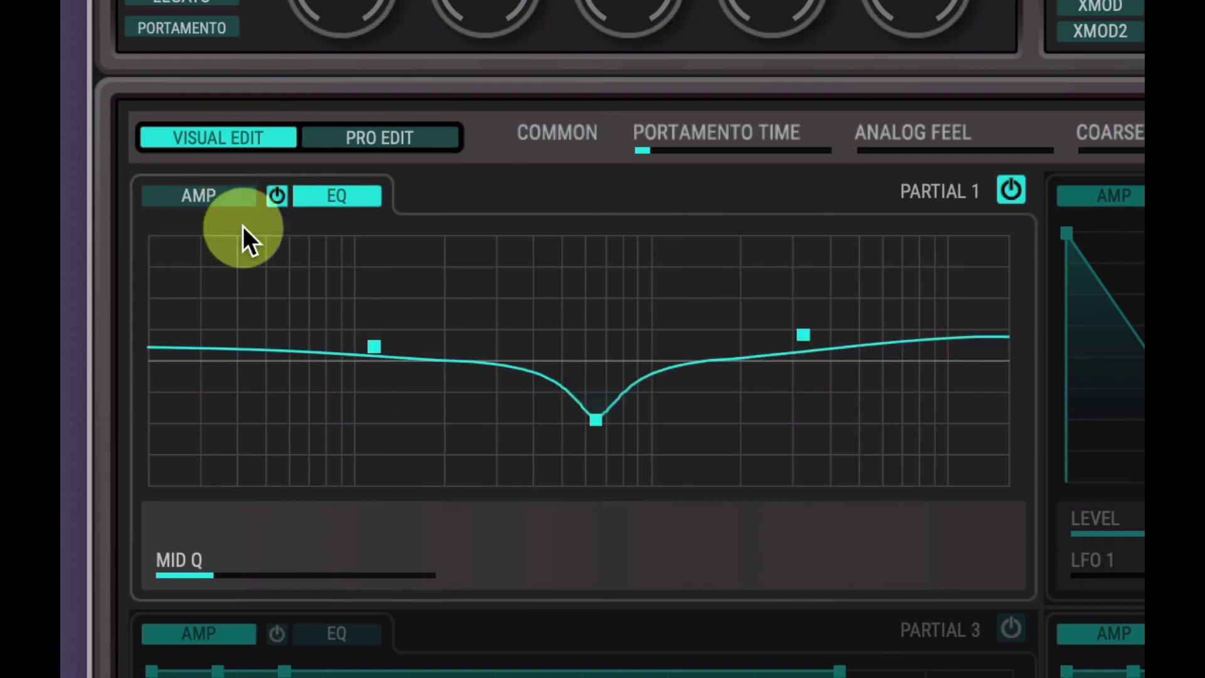
pyautogui.moveTo(596, 419); pyautogui.dragTo(585, 310)
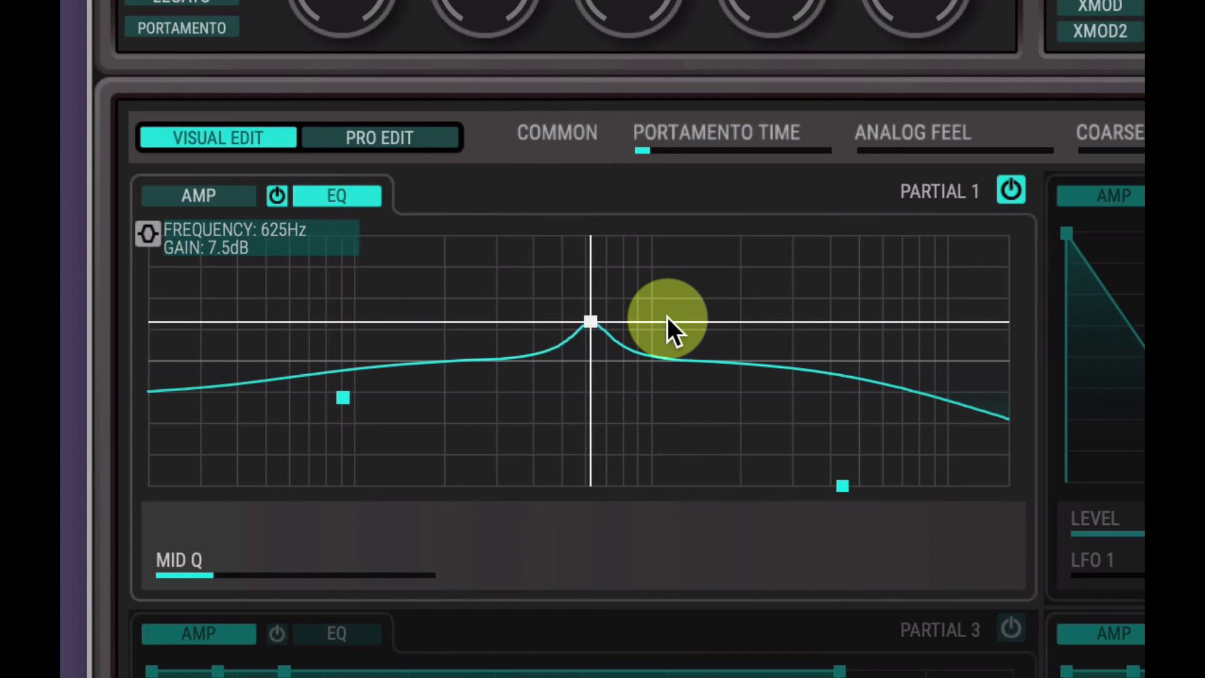
pyautogui.moveTo(593, 318); pyautogui.dragTo(567, 370)
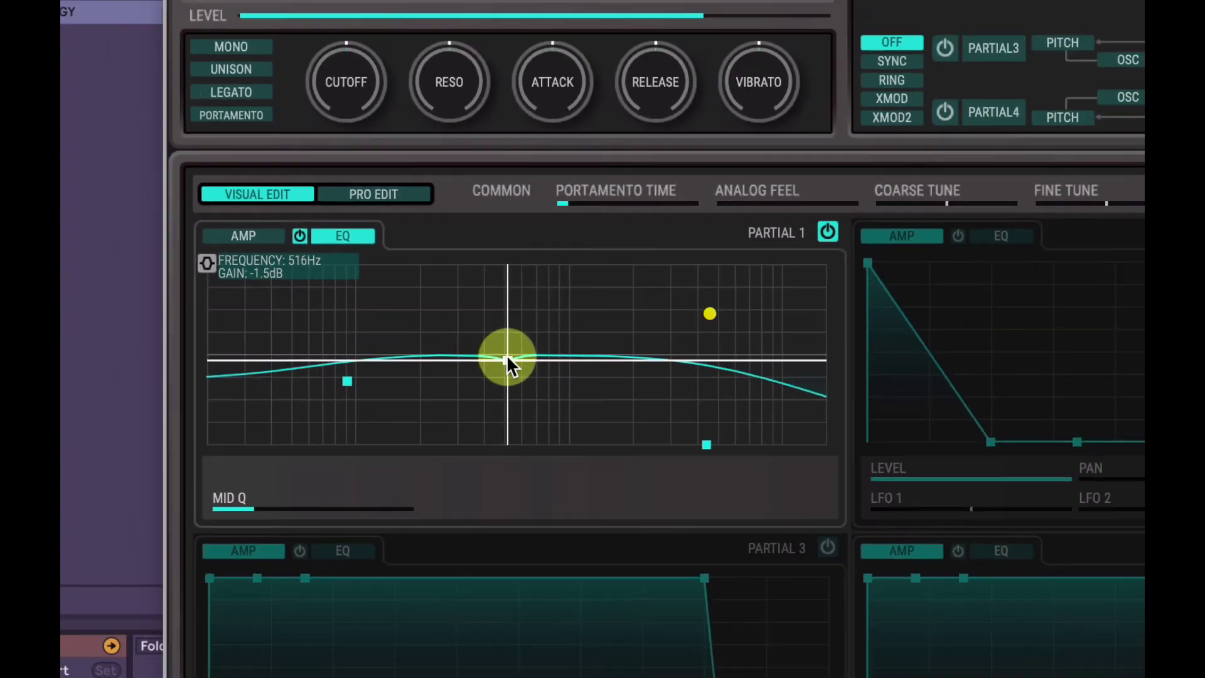
# Step: Toggle the EQ off and on to compare, then return to Partial 1's amp envelope
pyautogui.click(300, 235)
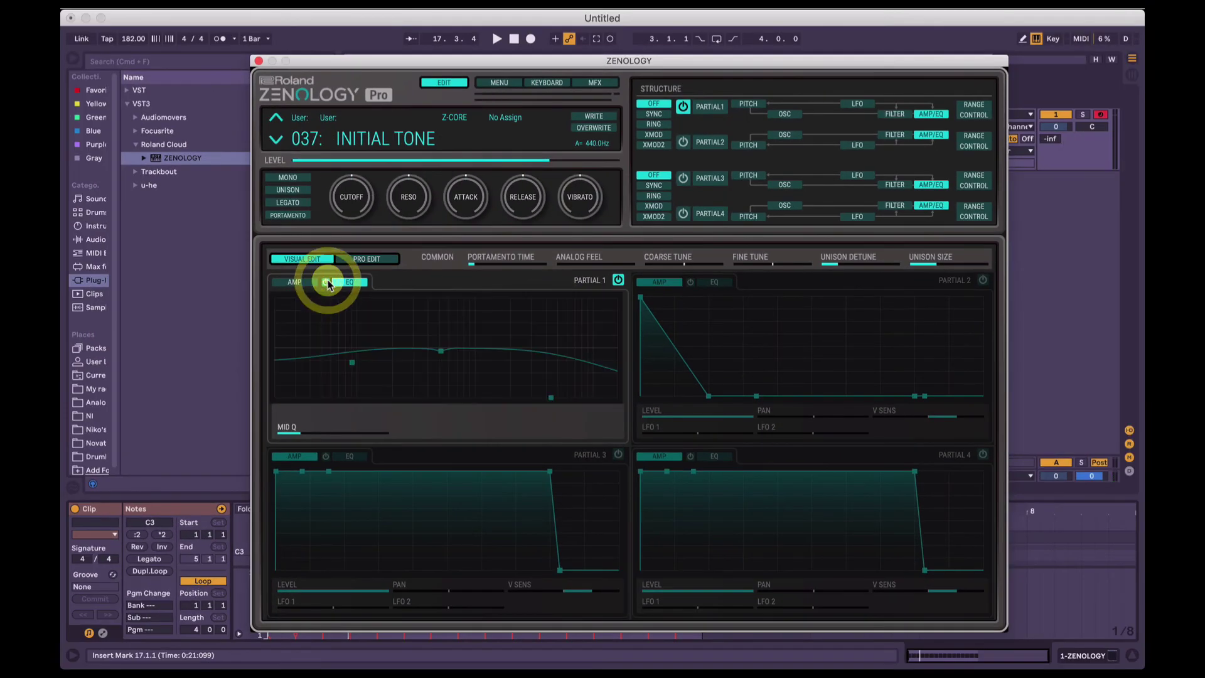
pyautogui.click(351, 286)
pyautogui.click(325, 282)
pyautogui.click(295, 282)
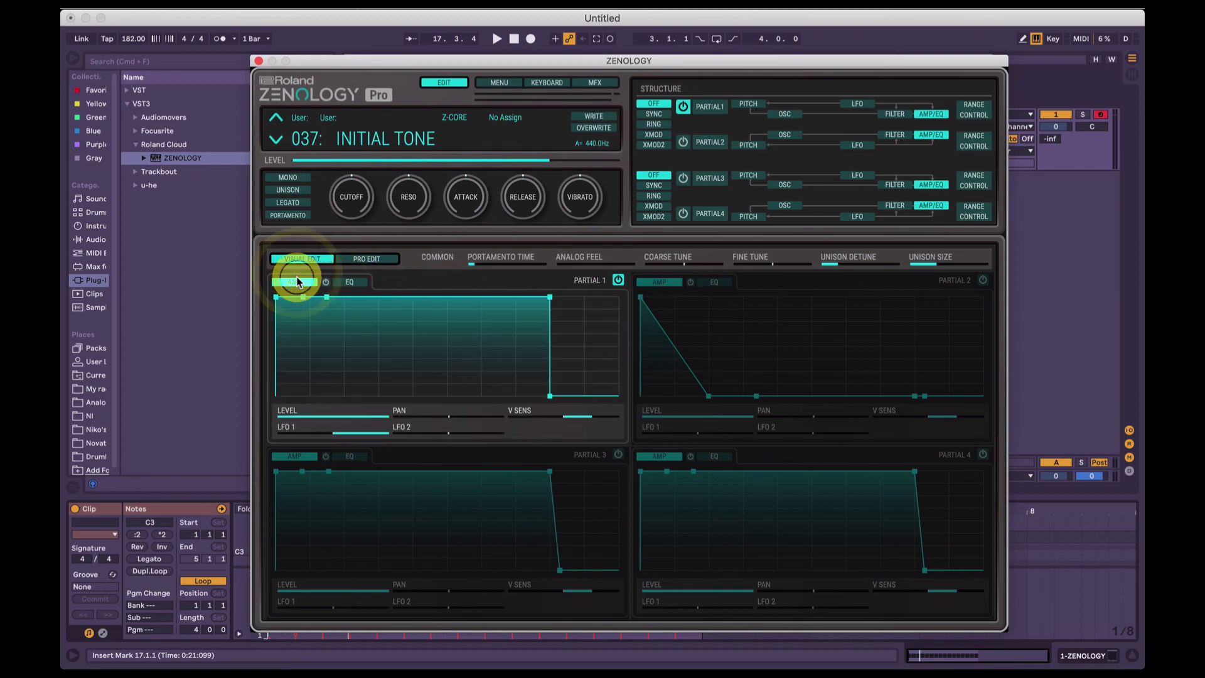